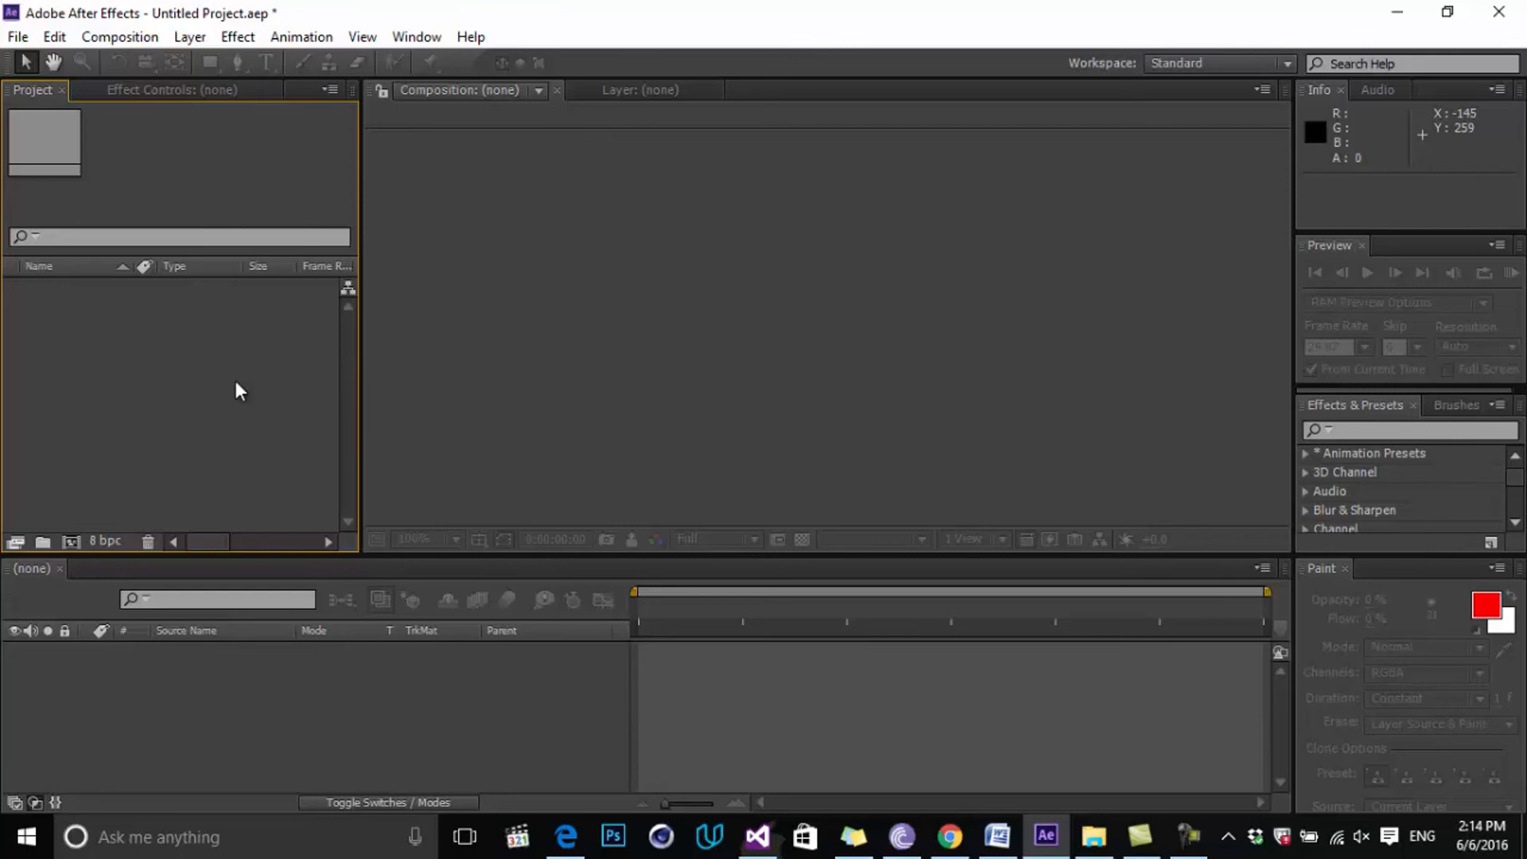
Create a new composition with Ctrl+N and replace the name Comp 1 with test.
click(123, 35)
click(143, 63)
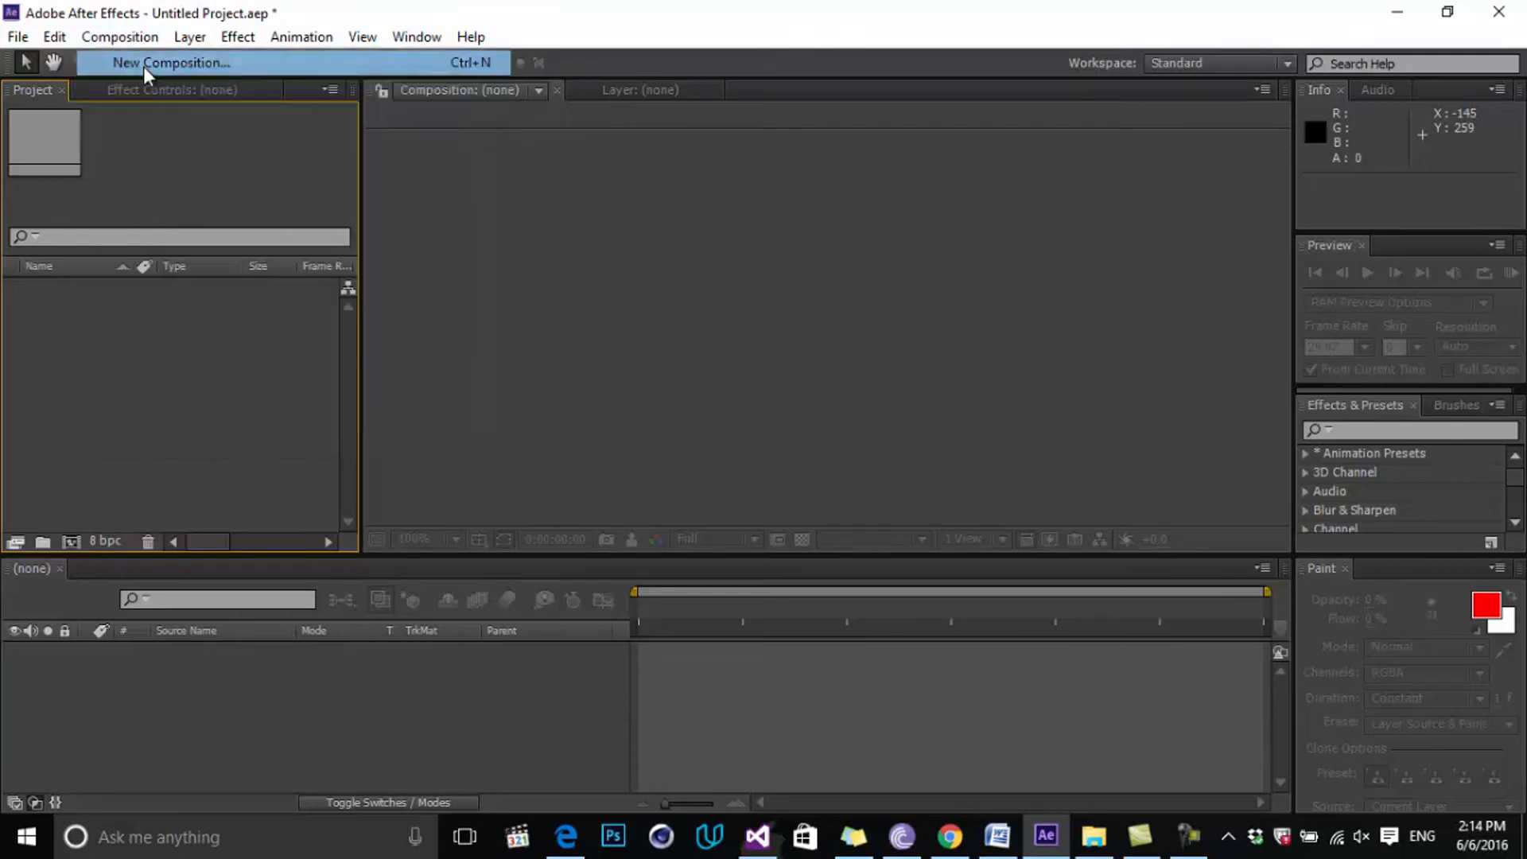
click(971, 639)
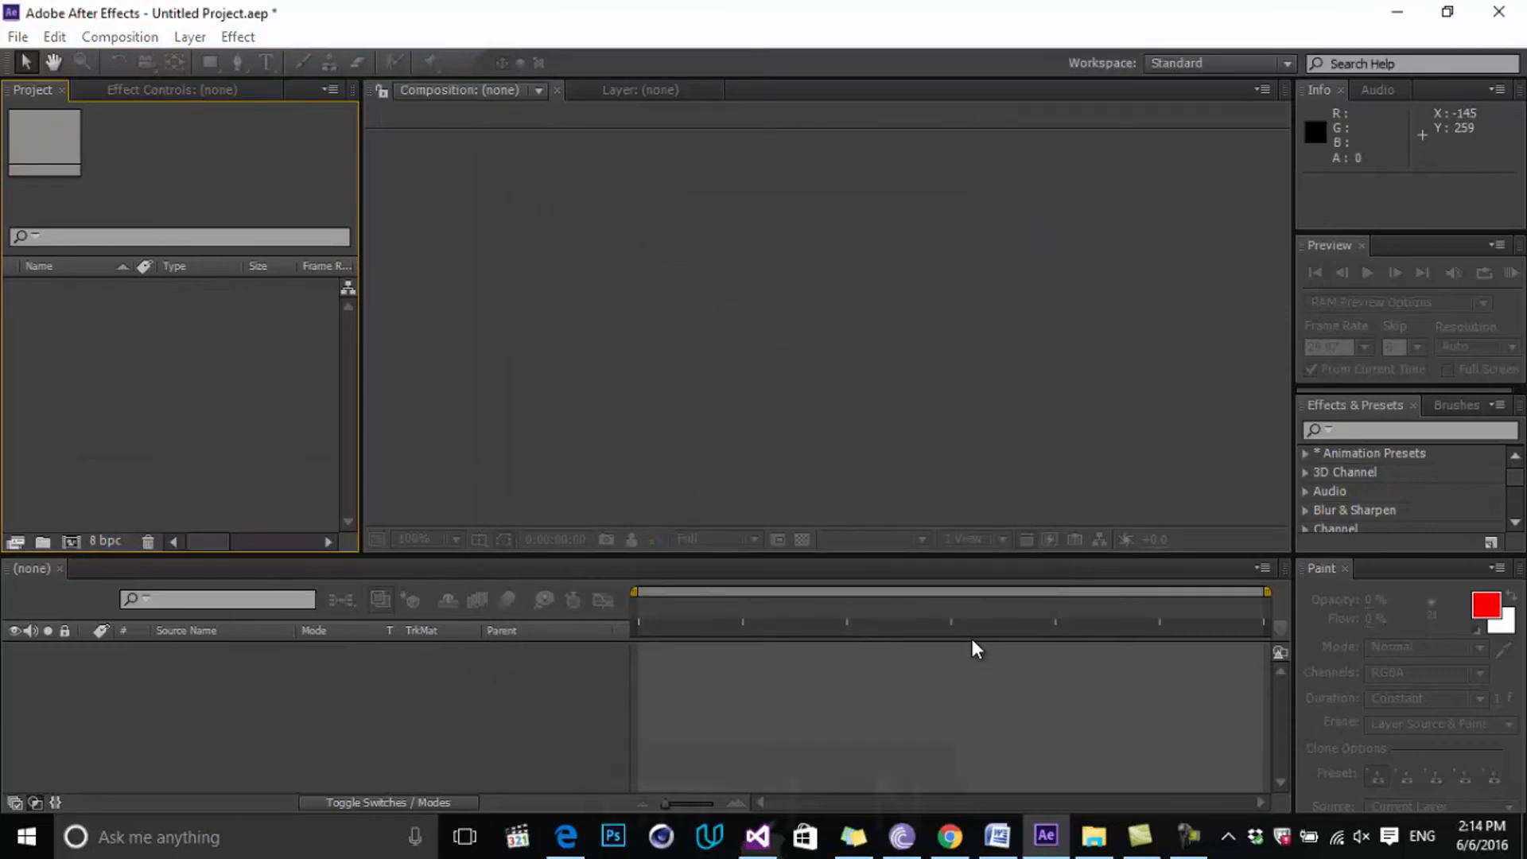
key(ctrl+n)
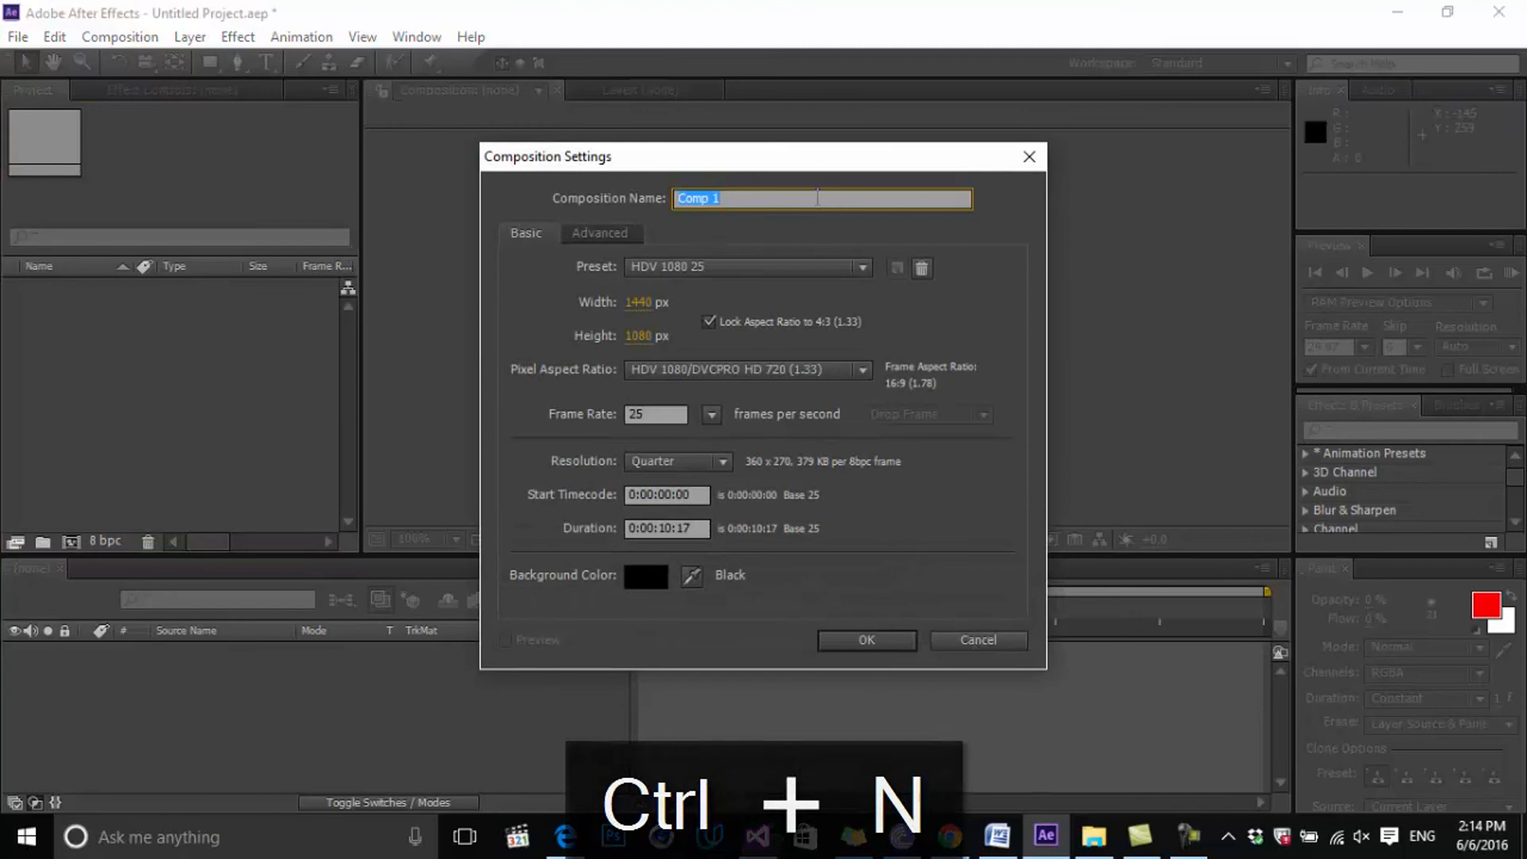
drag(810, 160, 786, 157)
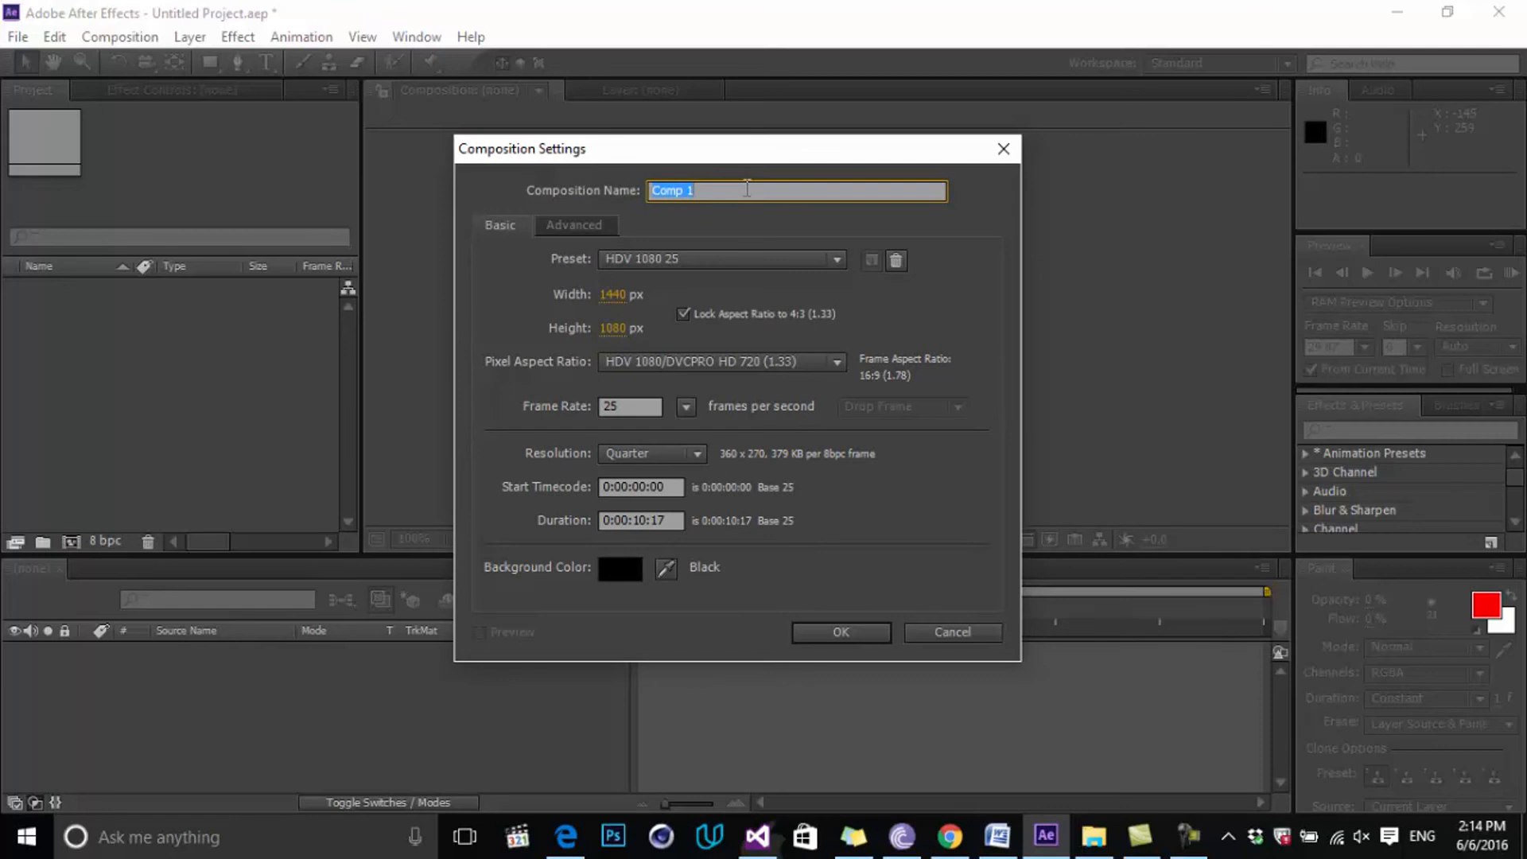
key(BackSpace)
text(tesr)
text(test)
click(676, 263)
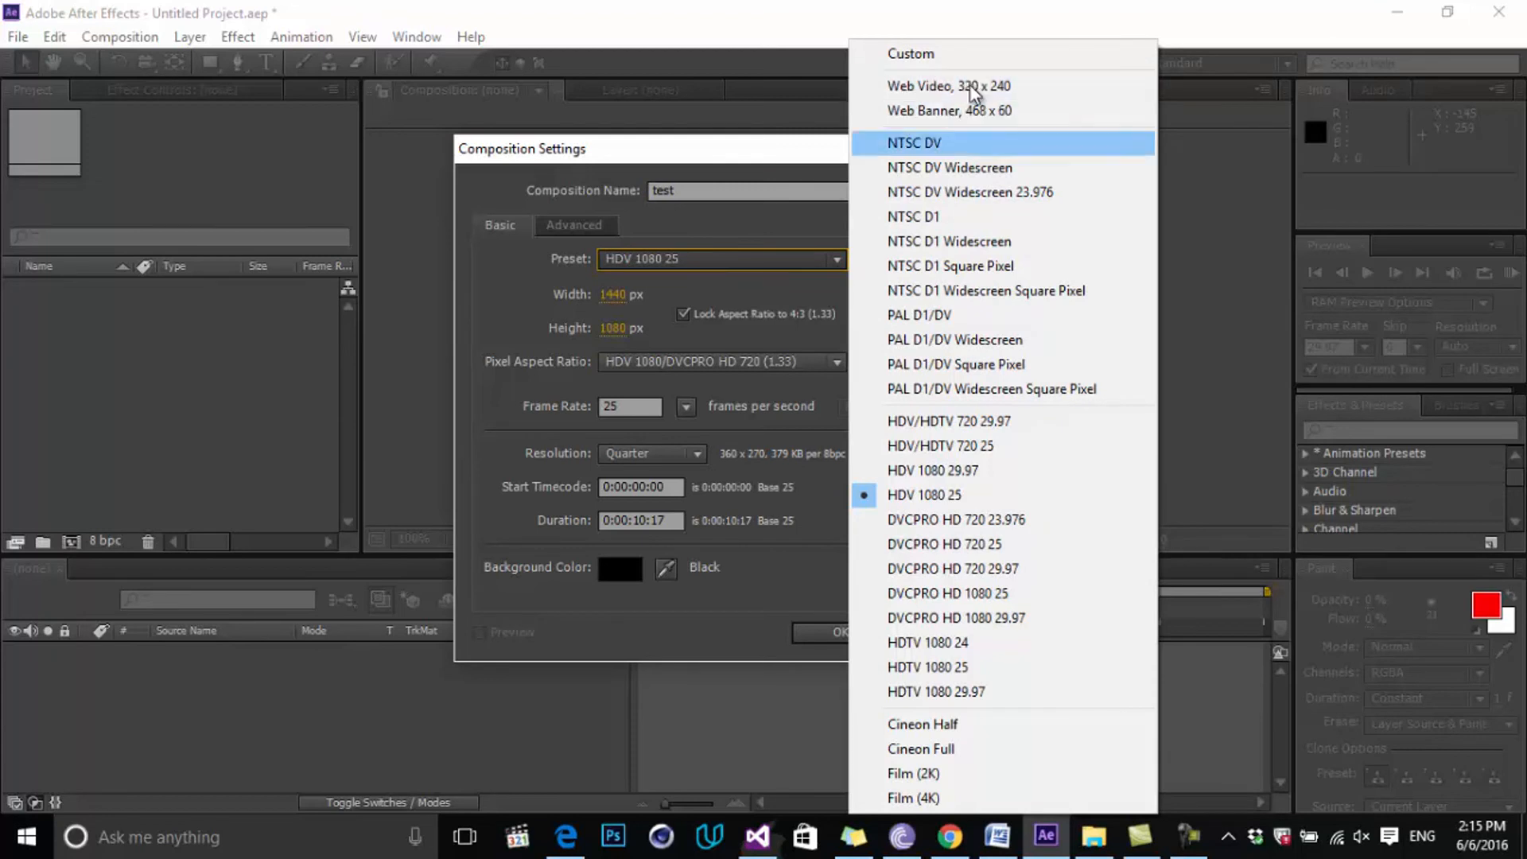
click(560, 283)
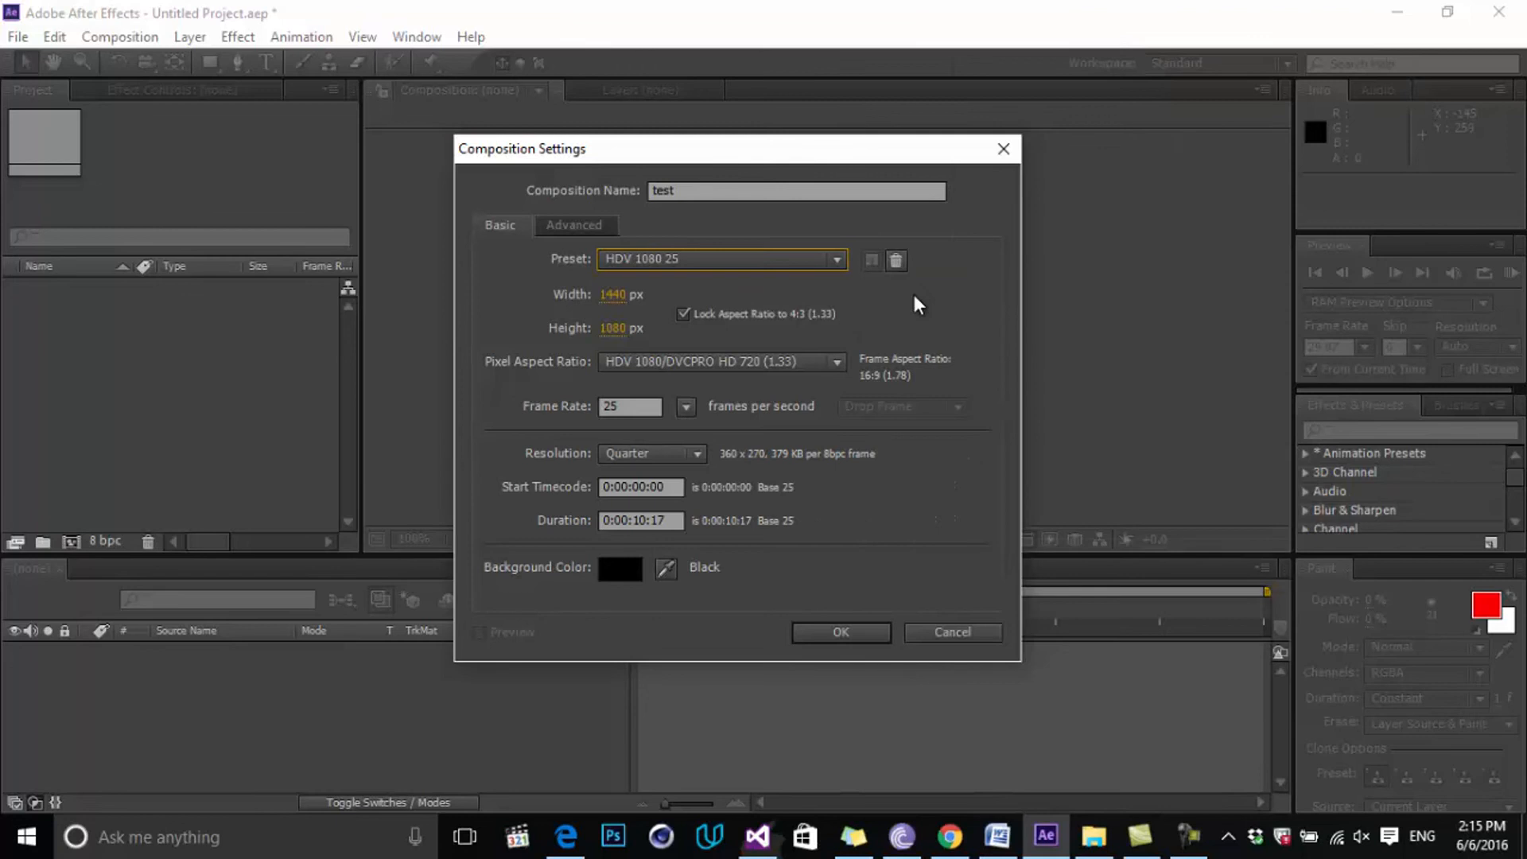
click(705, 262)
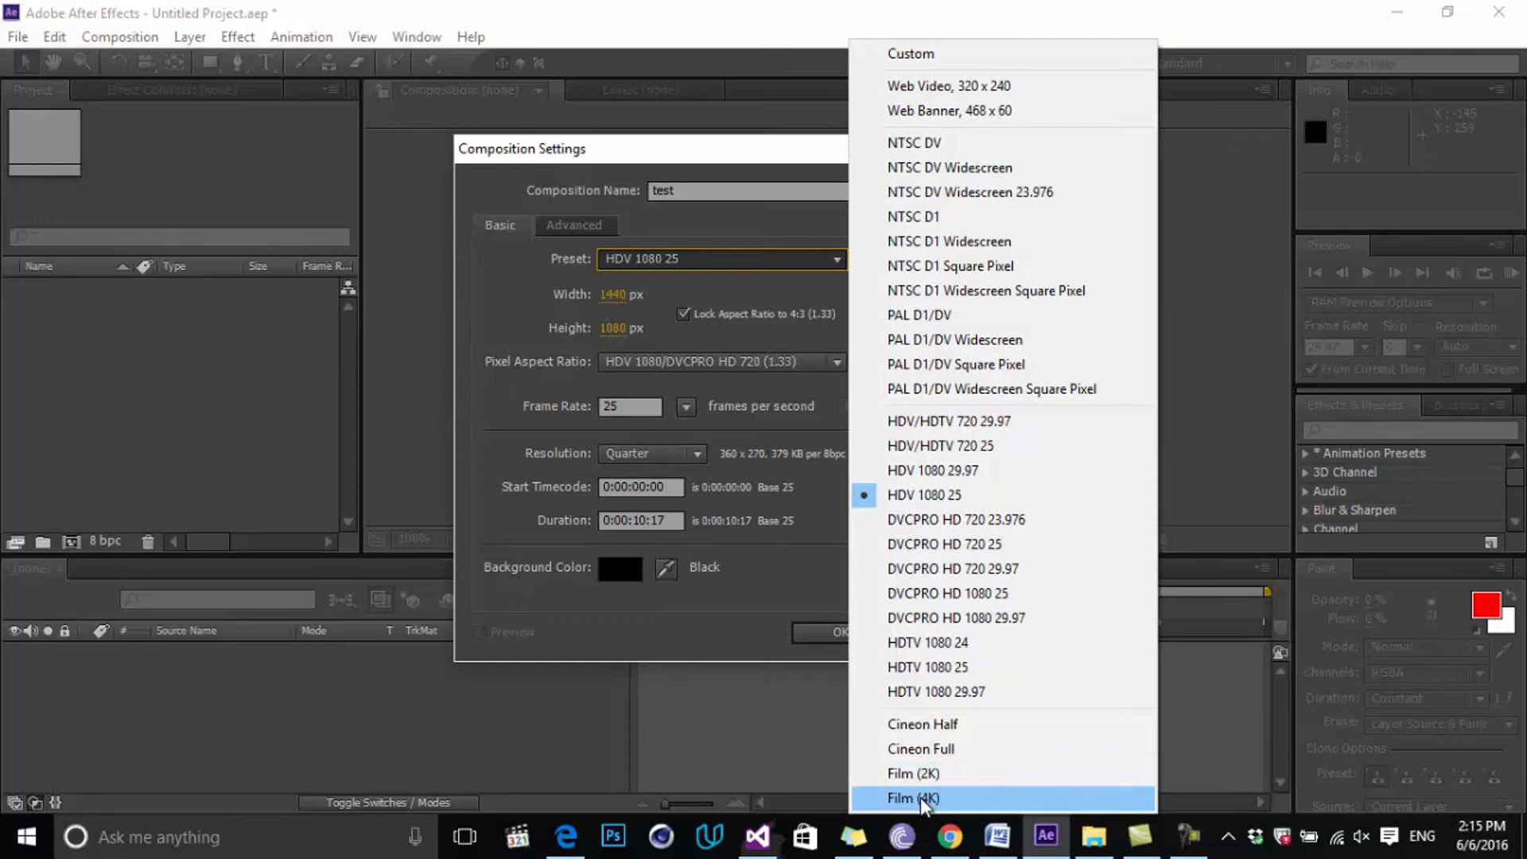
click(958, 496)
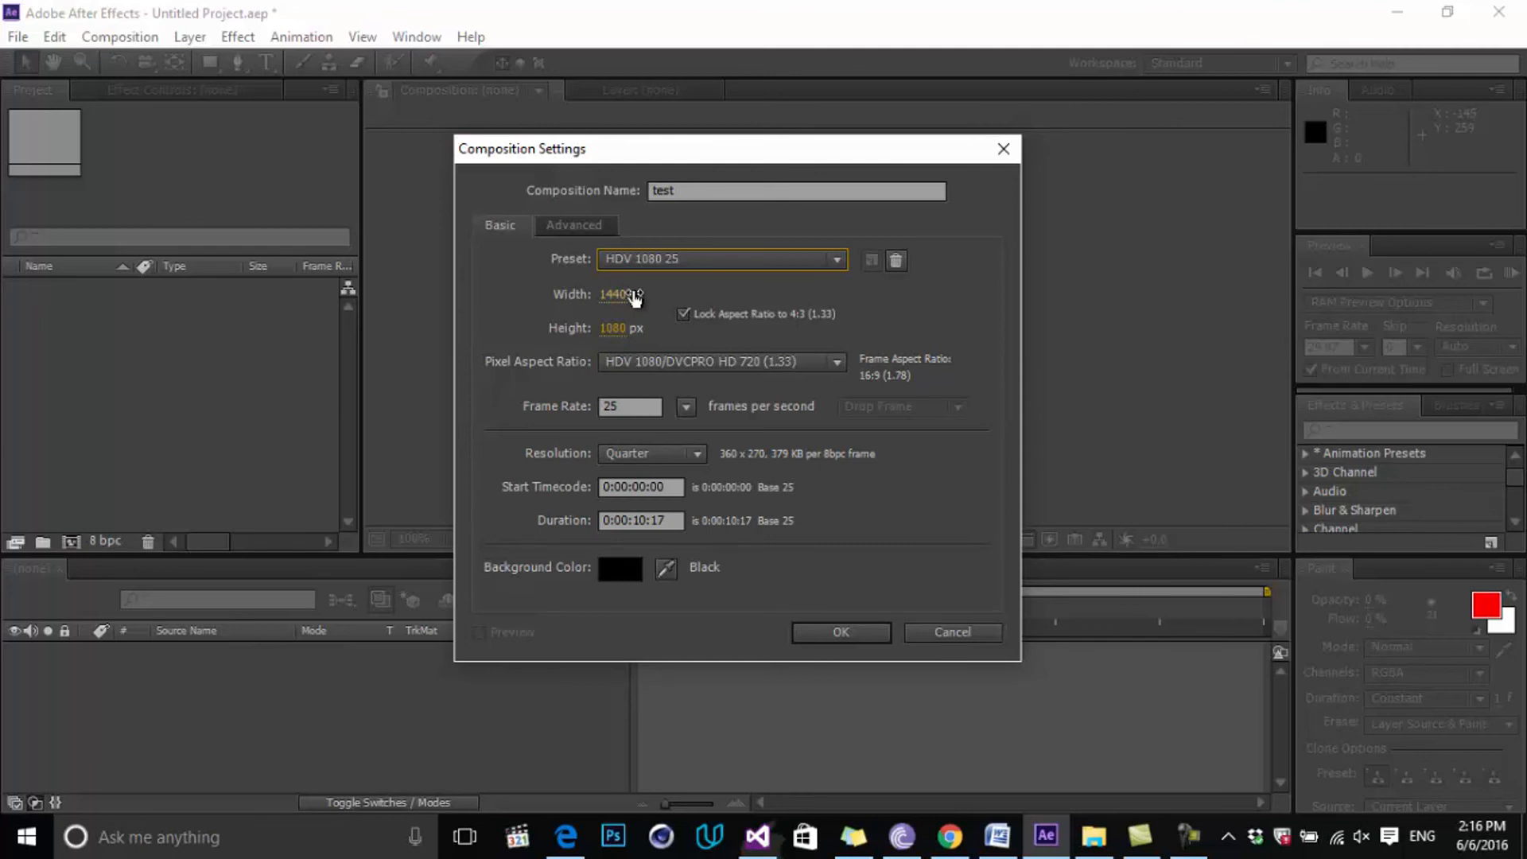
drag(633, 299, 686, 301)
click(683, 313)
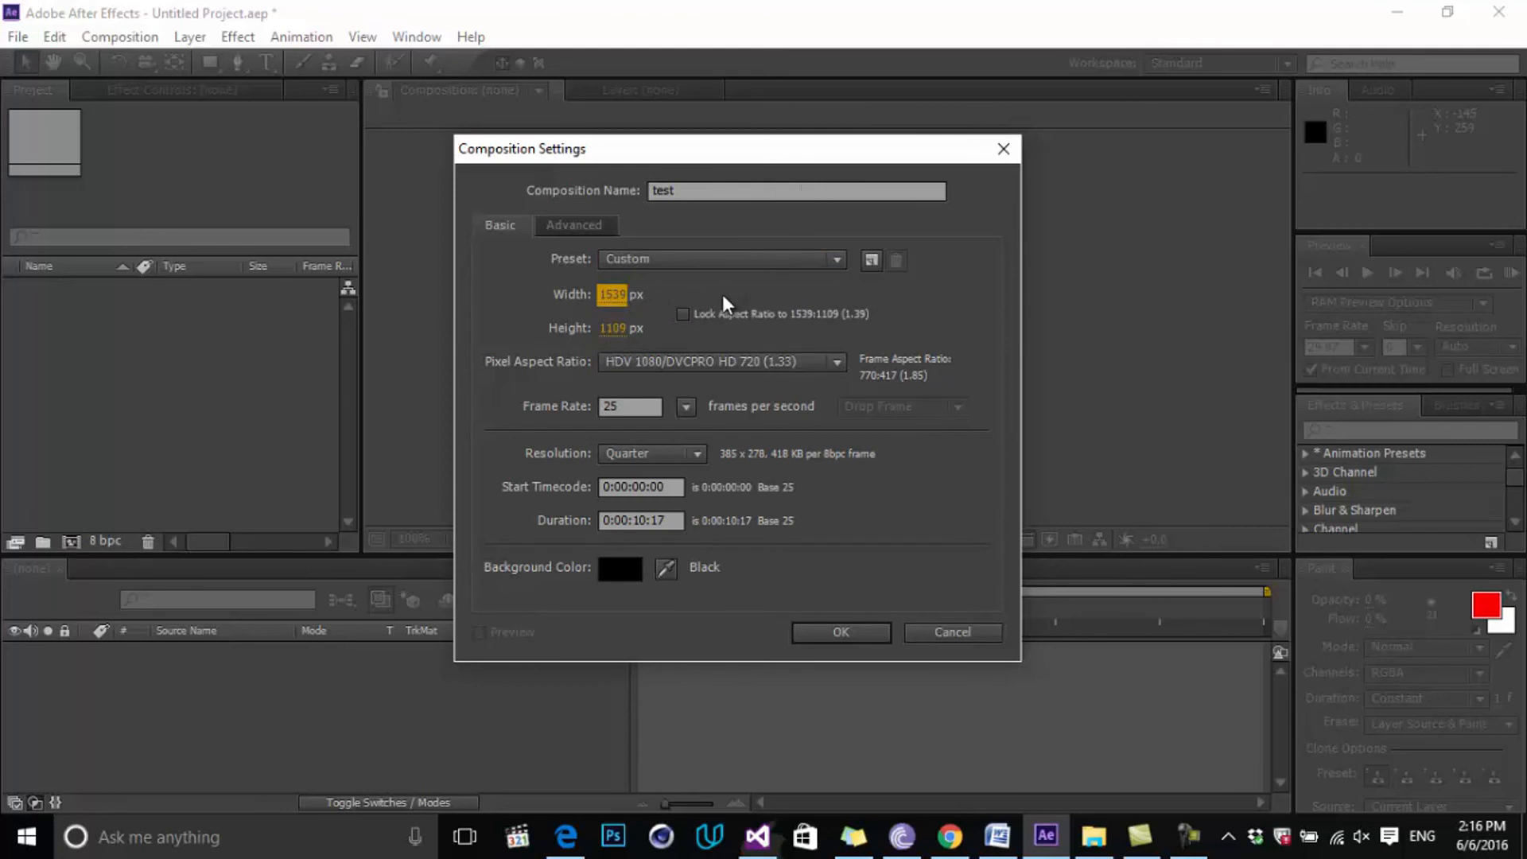
click(683, 313)
drag(620, 297, 734, 294)
click(709, 261)
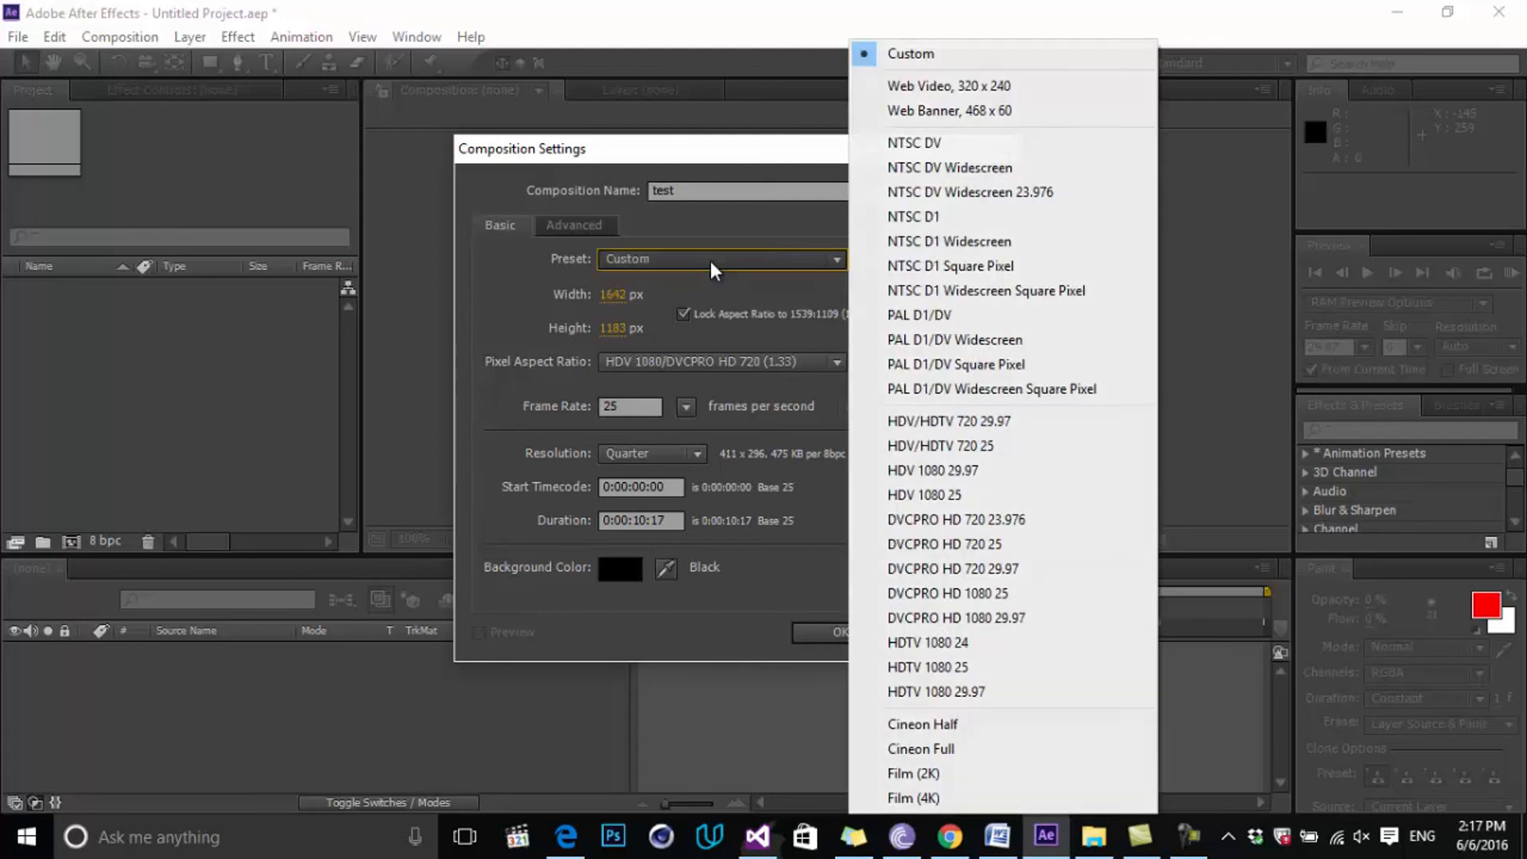
Restore the HDV 1080 25 preset and keep the HDV 1080/DVCPRO HD 720 pixel aspect ratio.
click(975, 489)
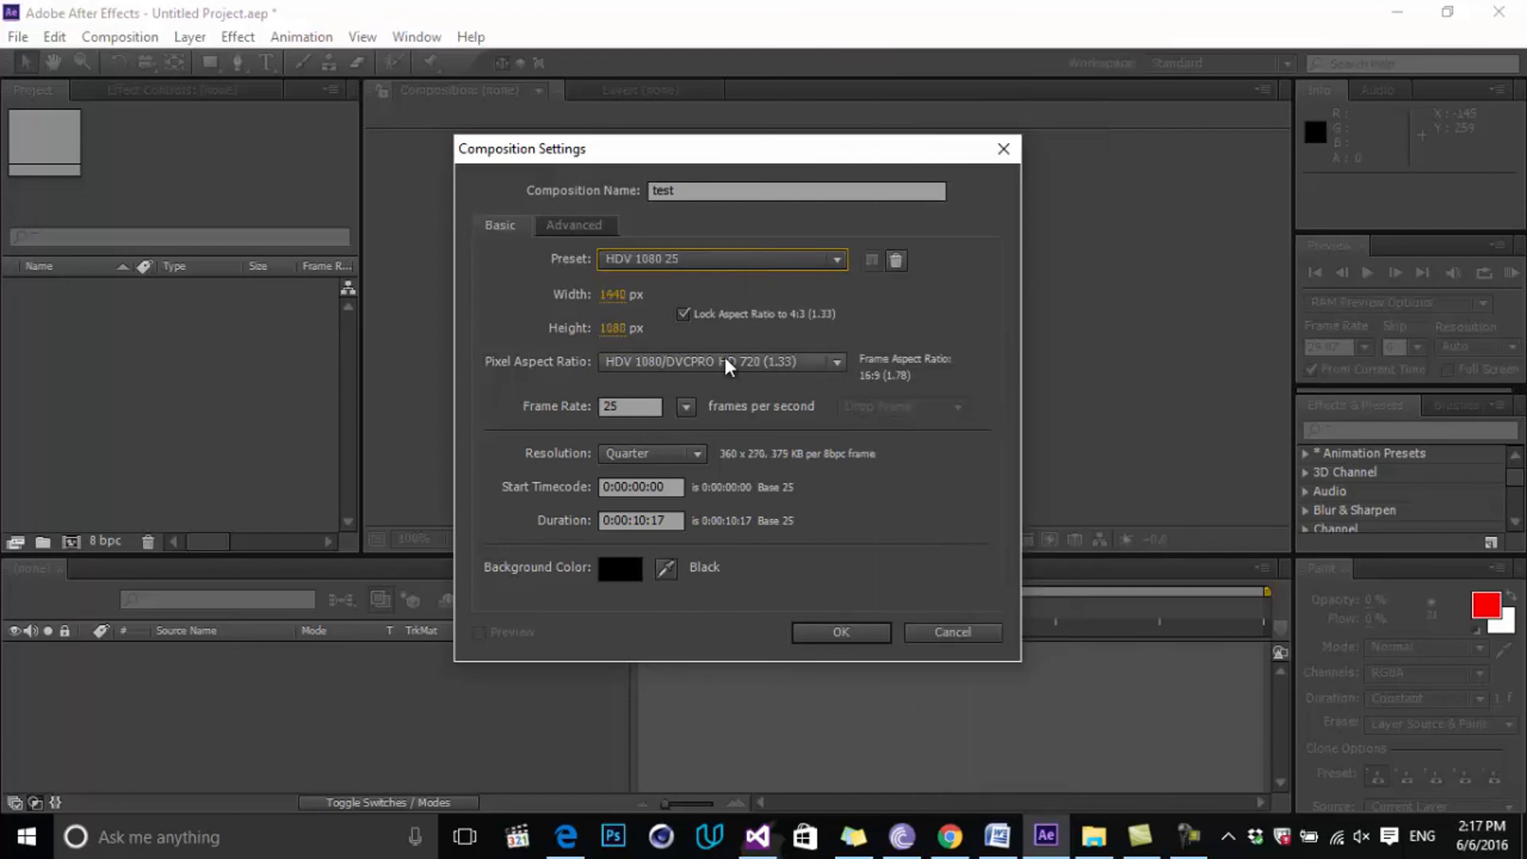
click(723, 358)
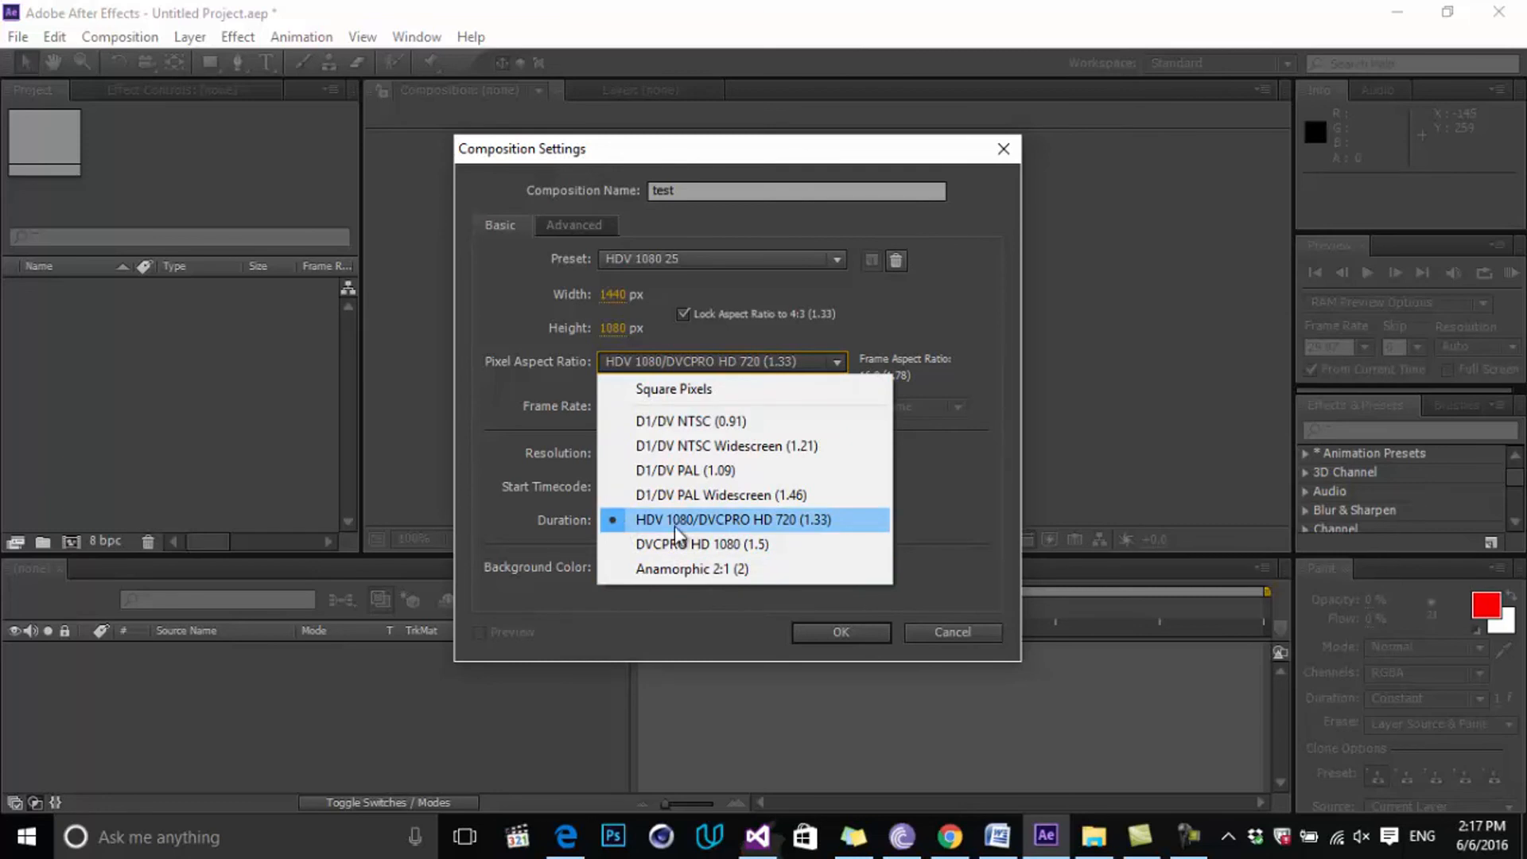
click(768, 525)
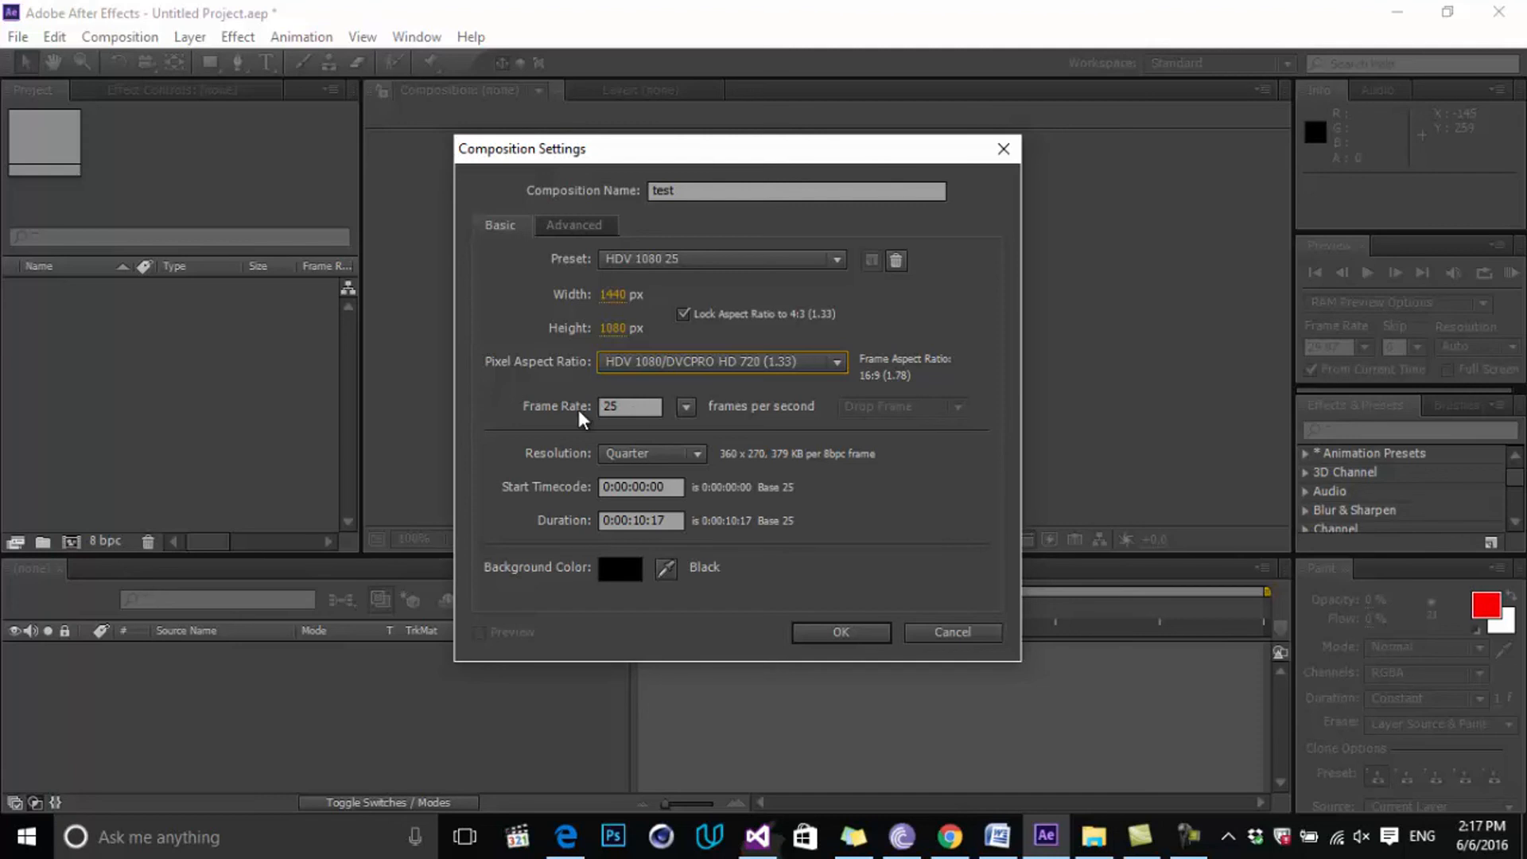
key(Tab)
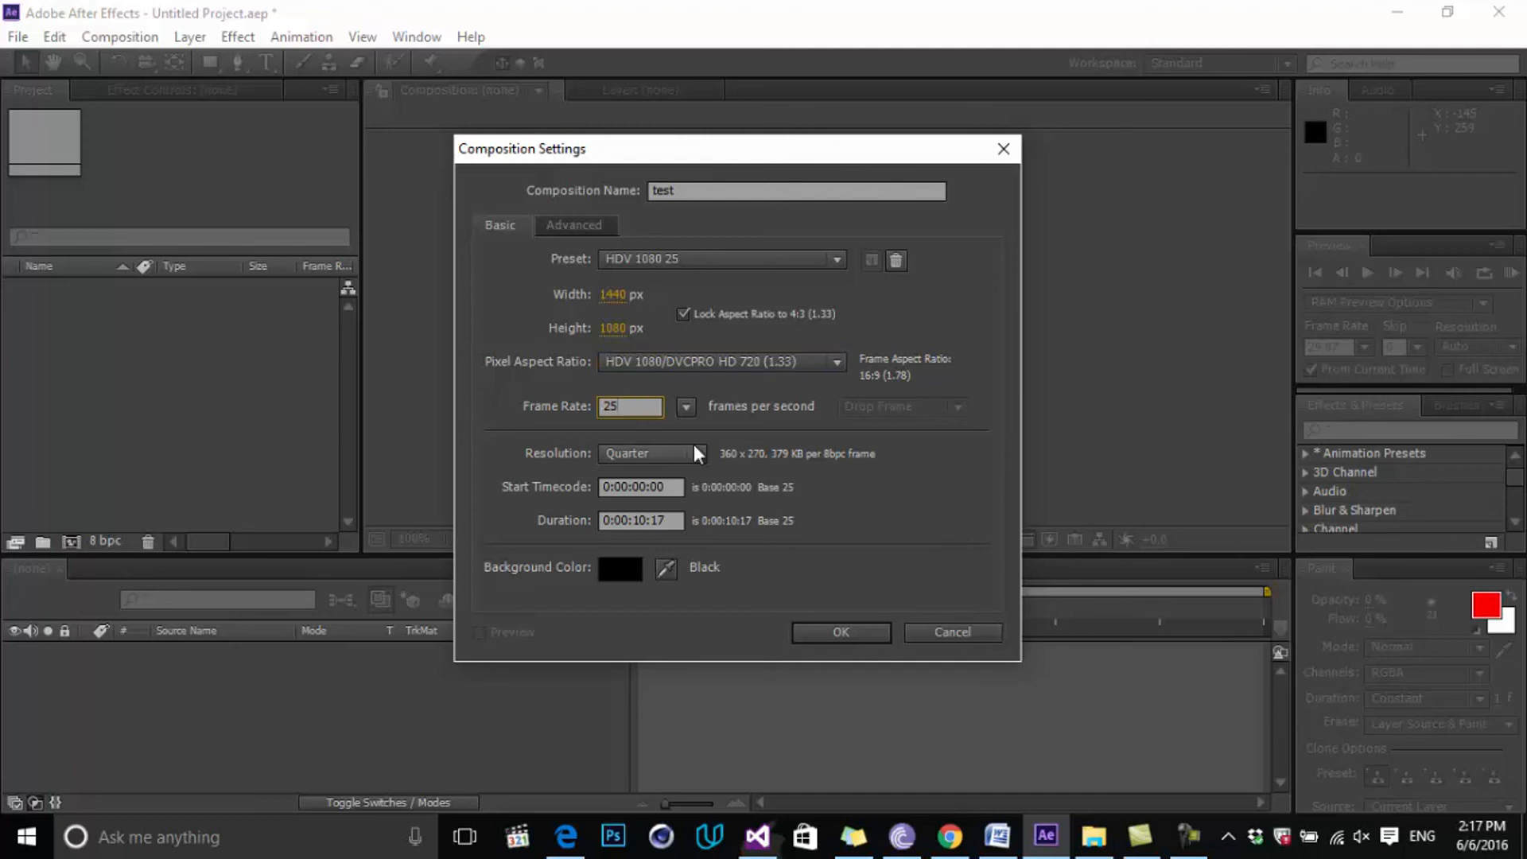
Try a 120 fps frame rate, then reselect the frame rate value to change it back.
click(686, 407)
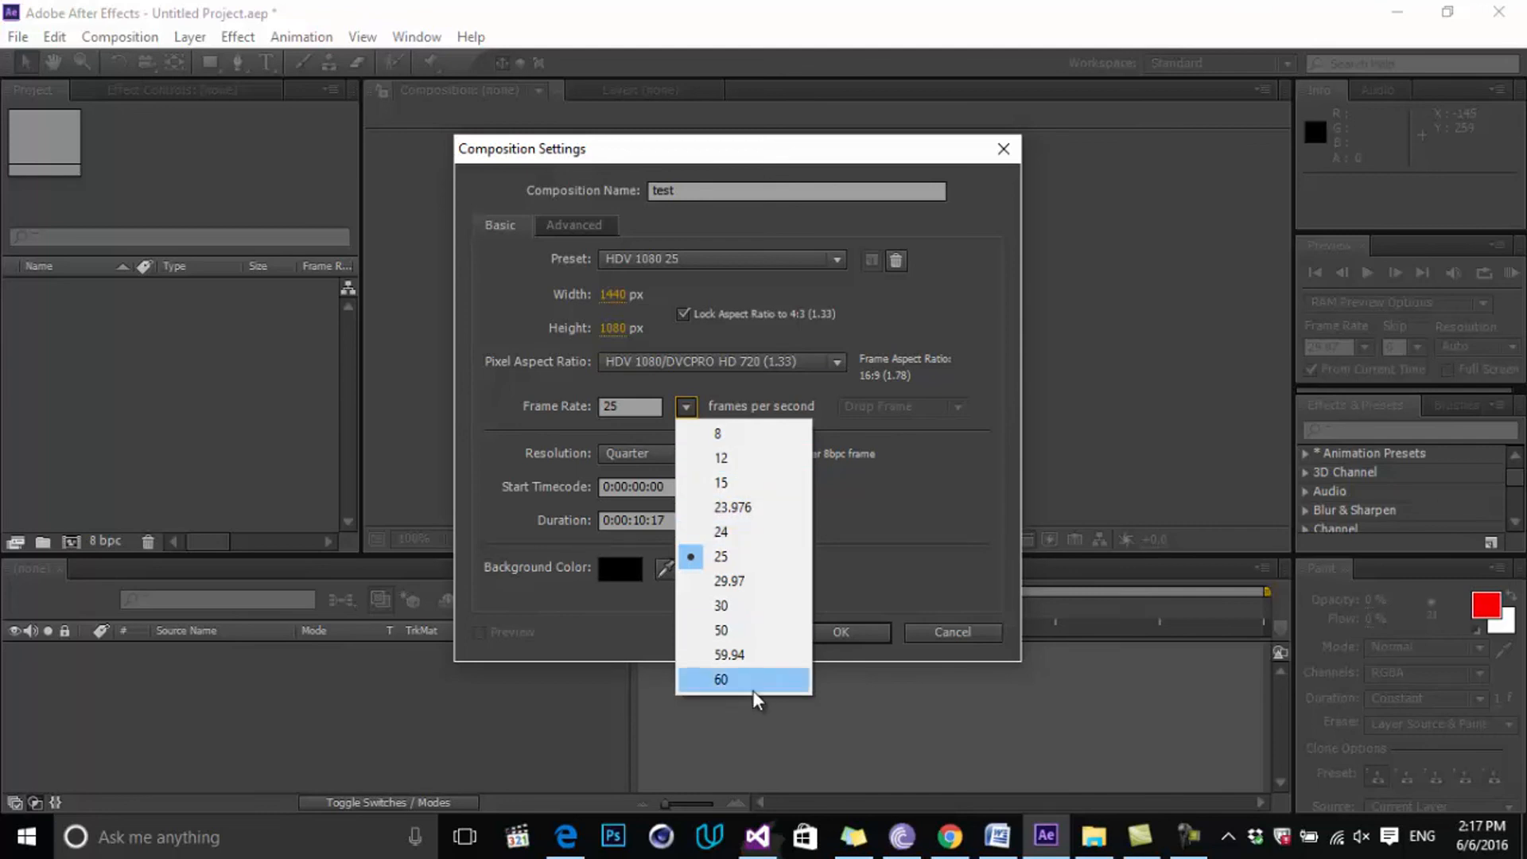
click(527, 406)
click(617, 409)
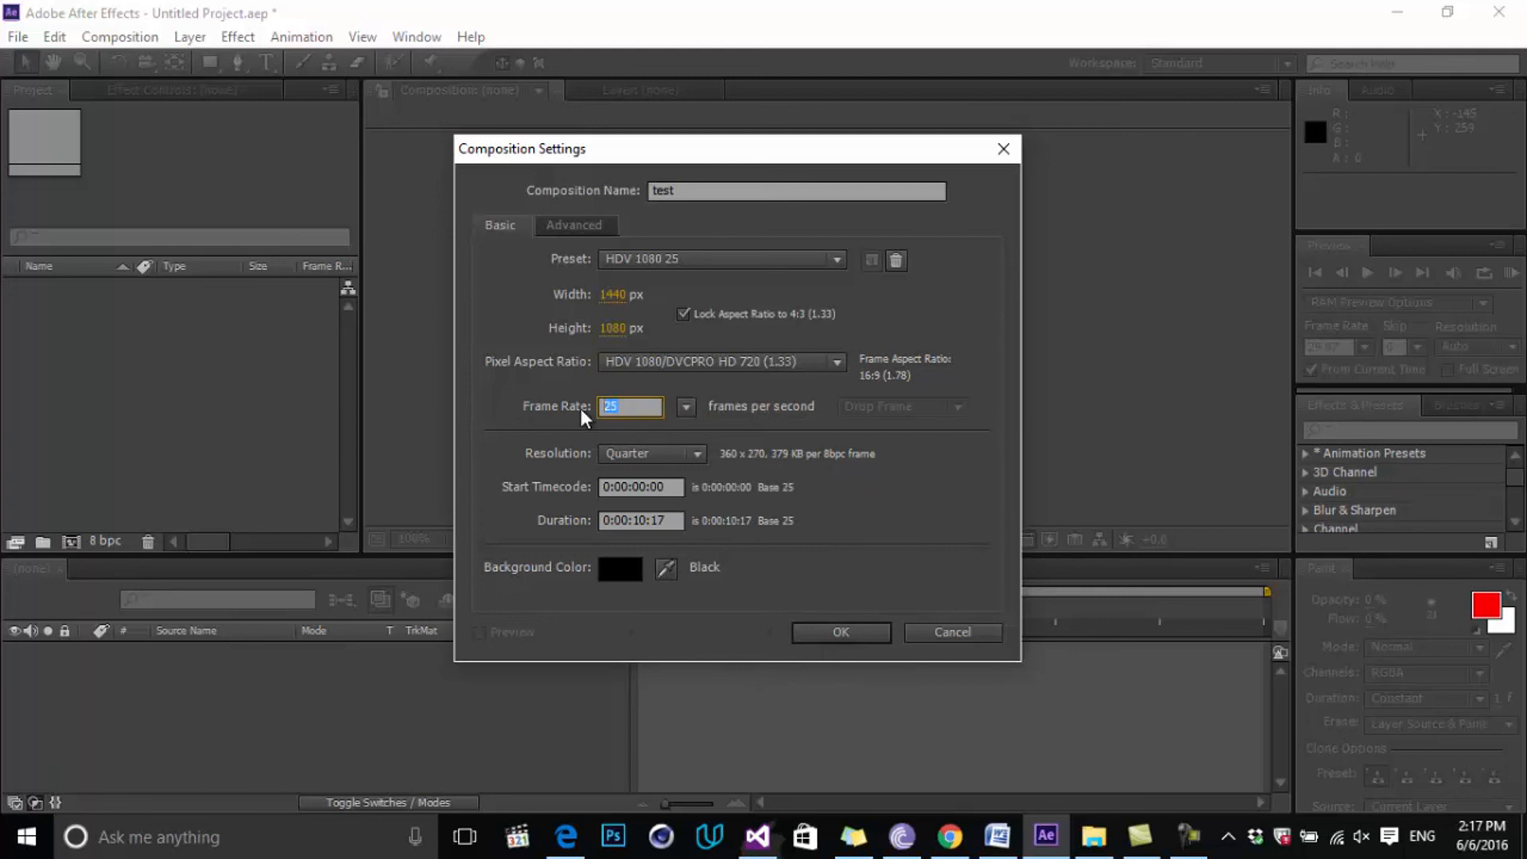
text(120)
click(654, 498)
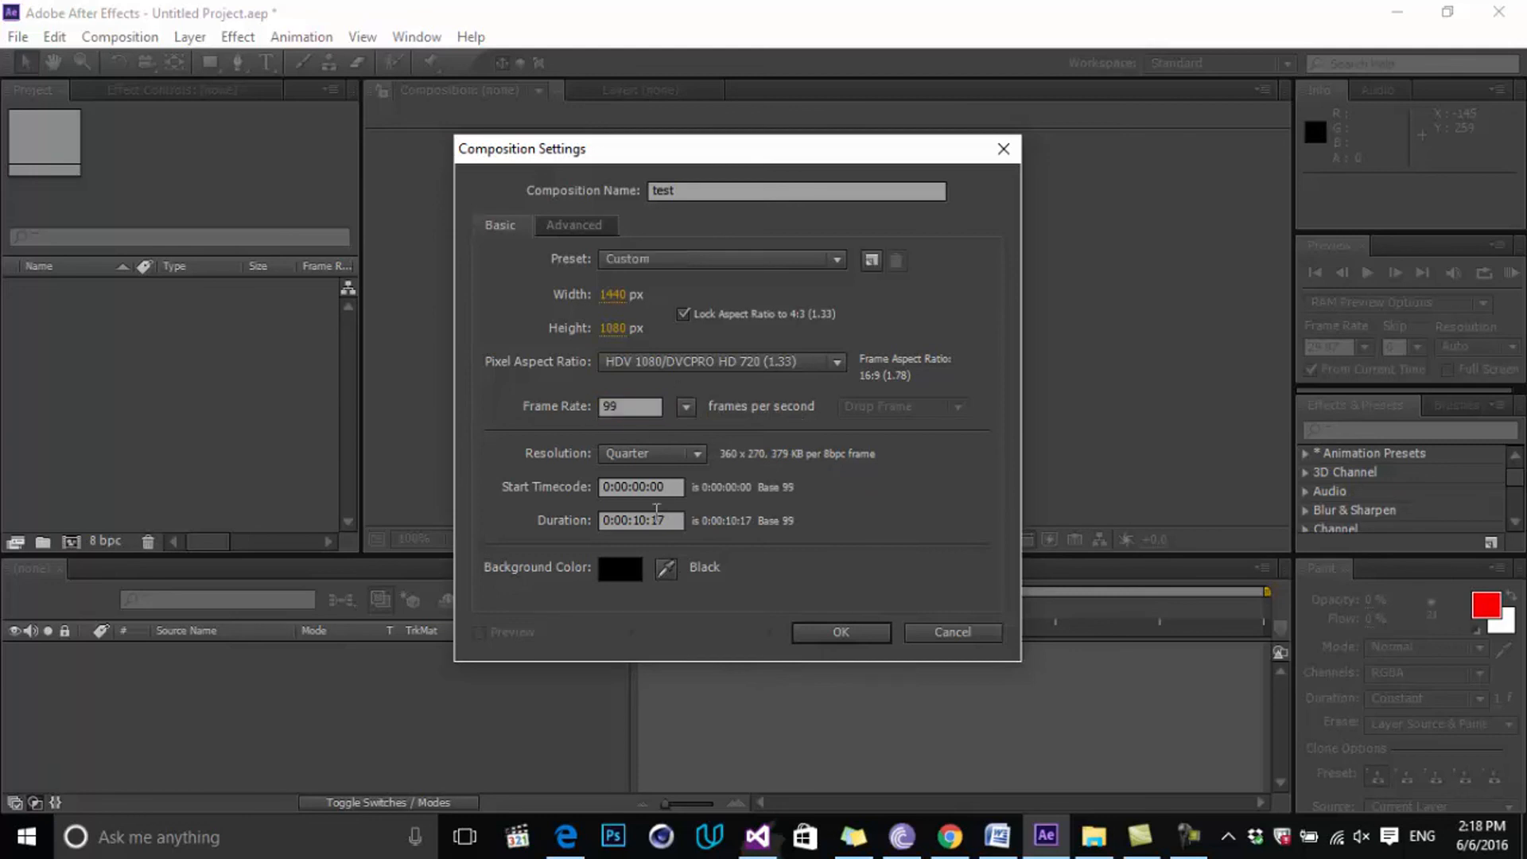
click(633, 403)
Commit 25 fps on the HDV 1080 25 preset and set the duration to 0:00:20:17.
click(772, 489)
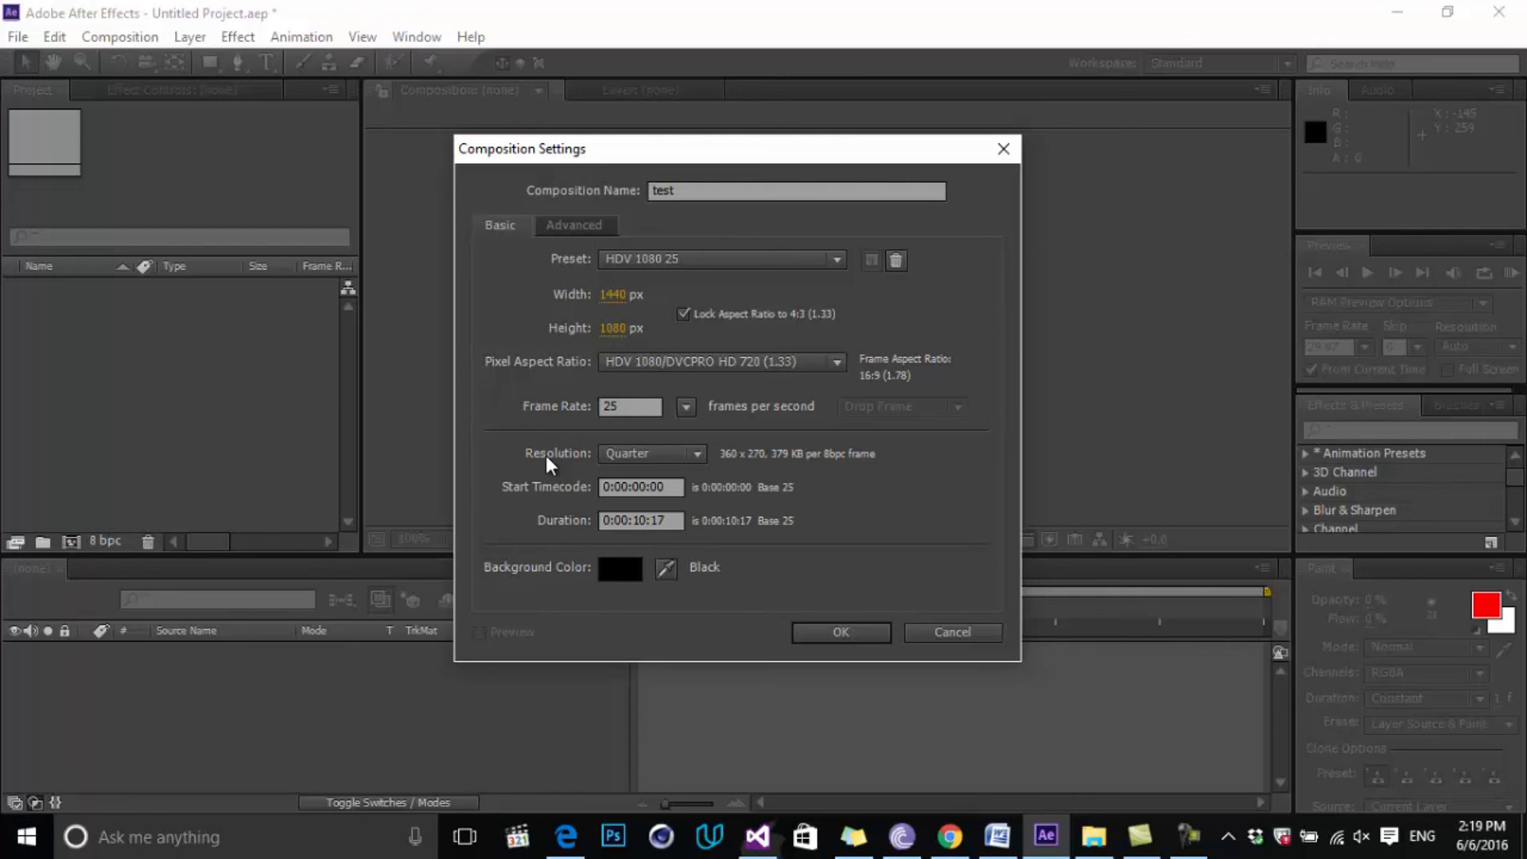
click(675, 521)
drag(634, 511, 645, 513)
text(20)
Keep black (000000) as the composition background colour.
click(617, 566)
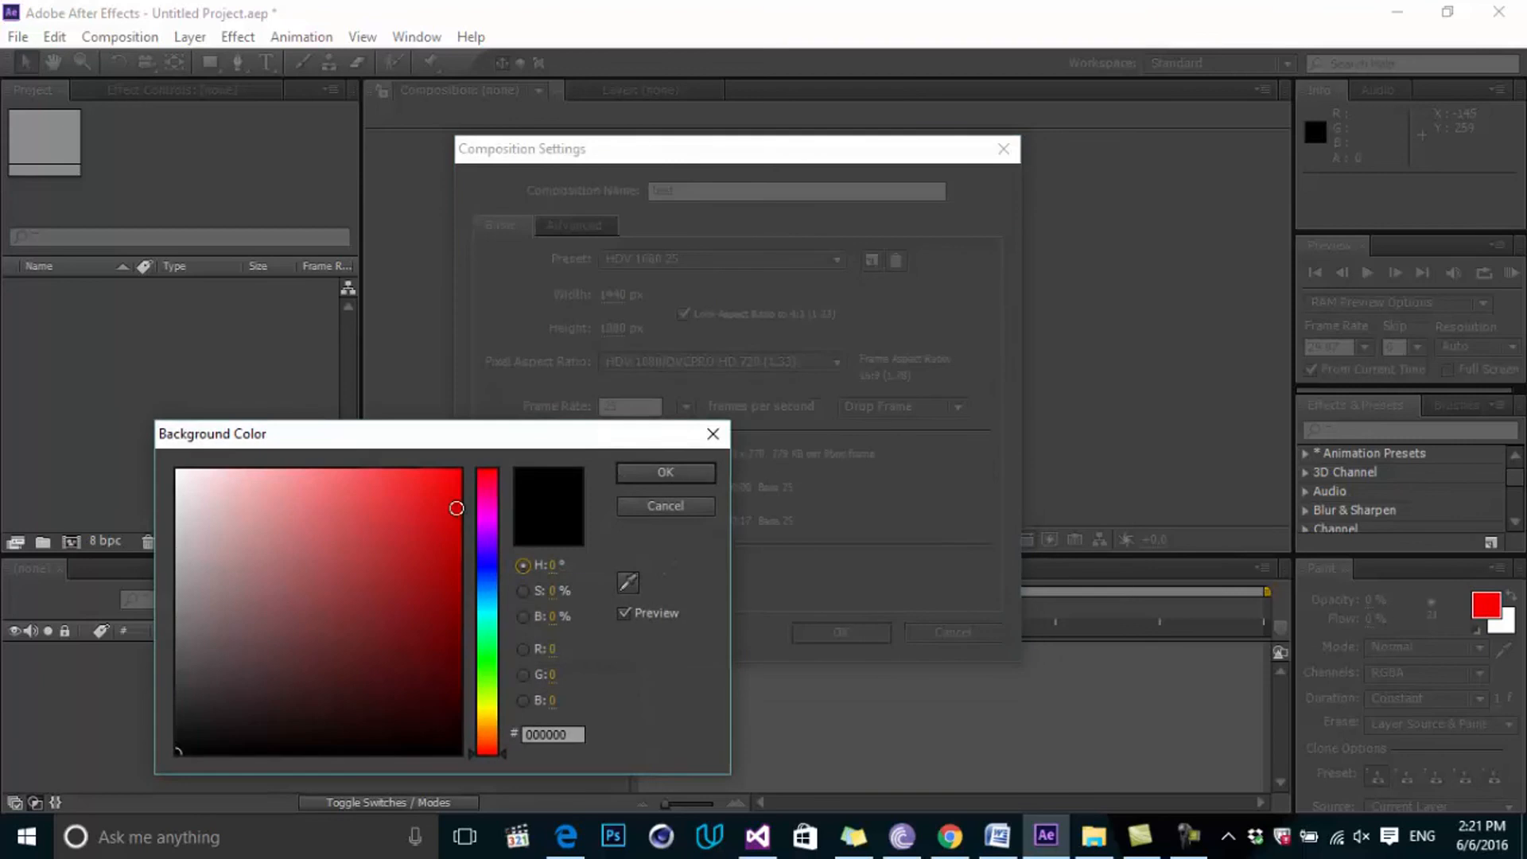
click(670, 471)
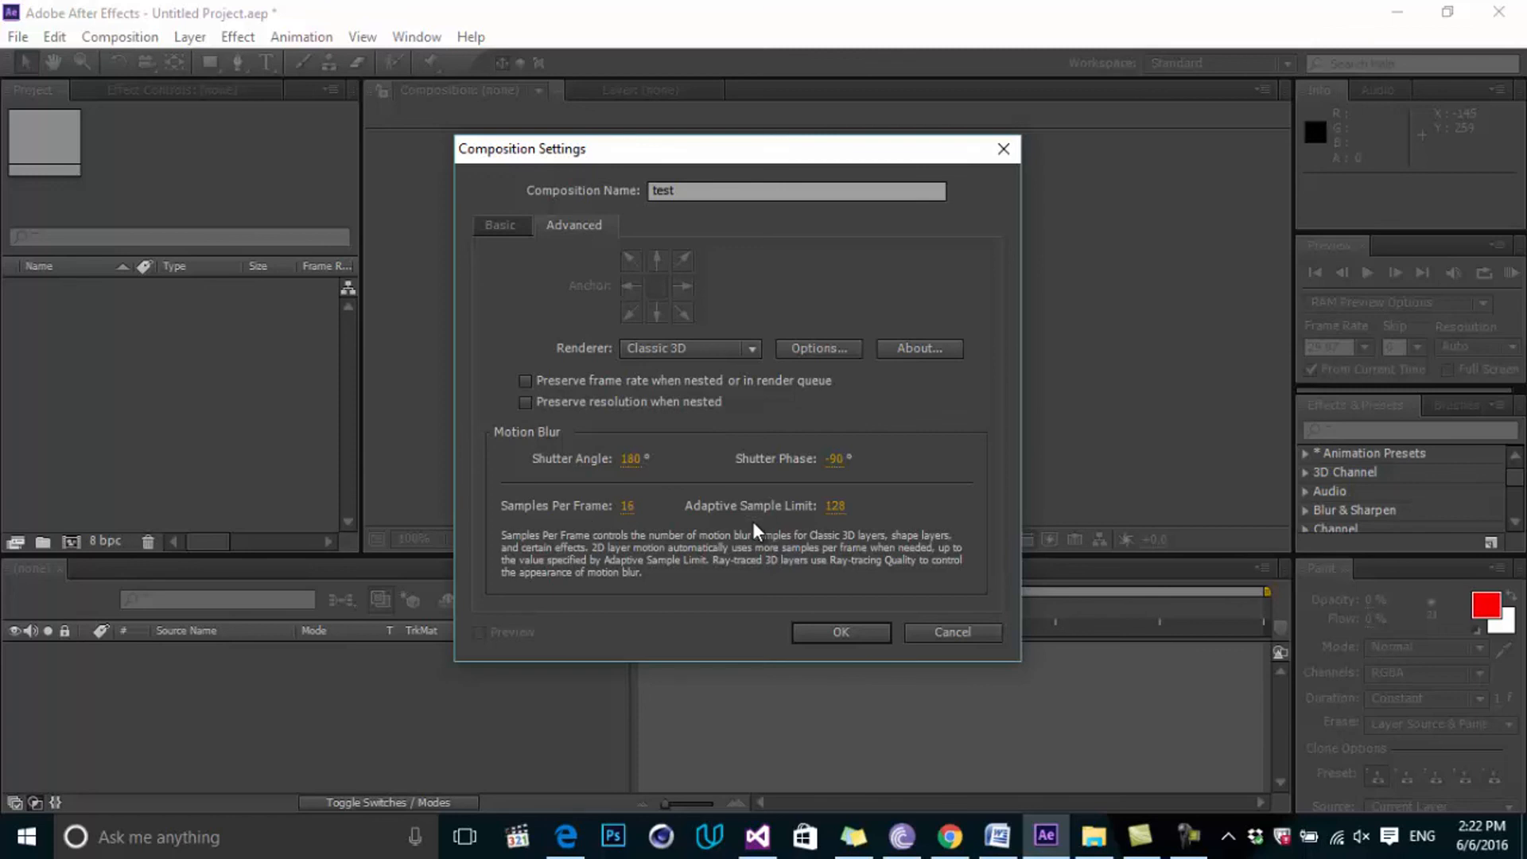
Create the test composition and enable Pixel Aspect Ratio Correction in the viewer.
click(501, 229)
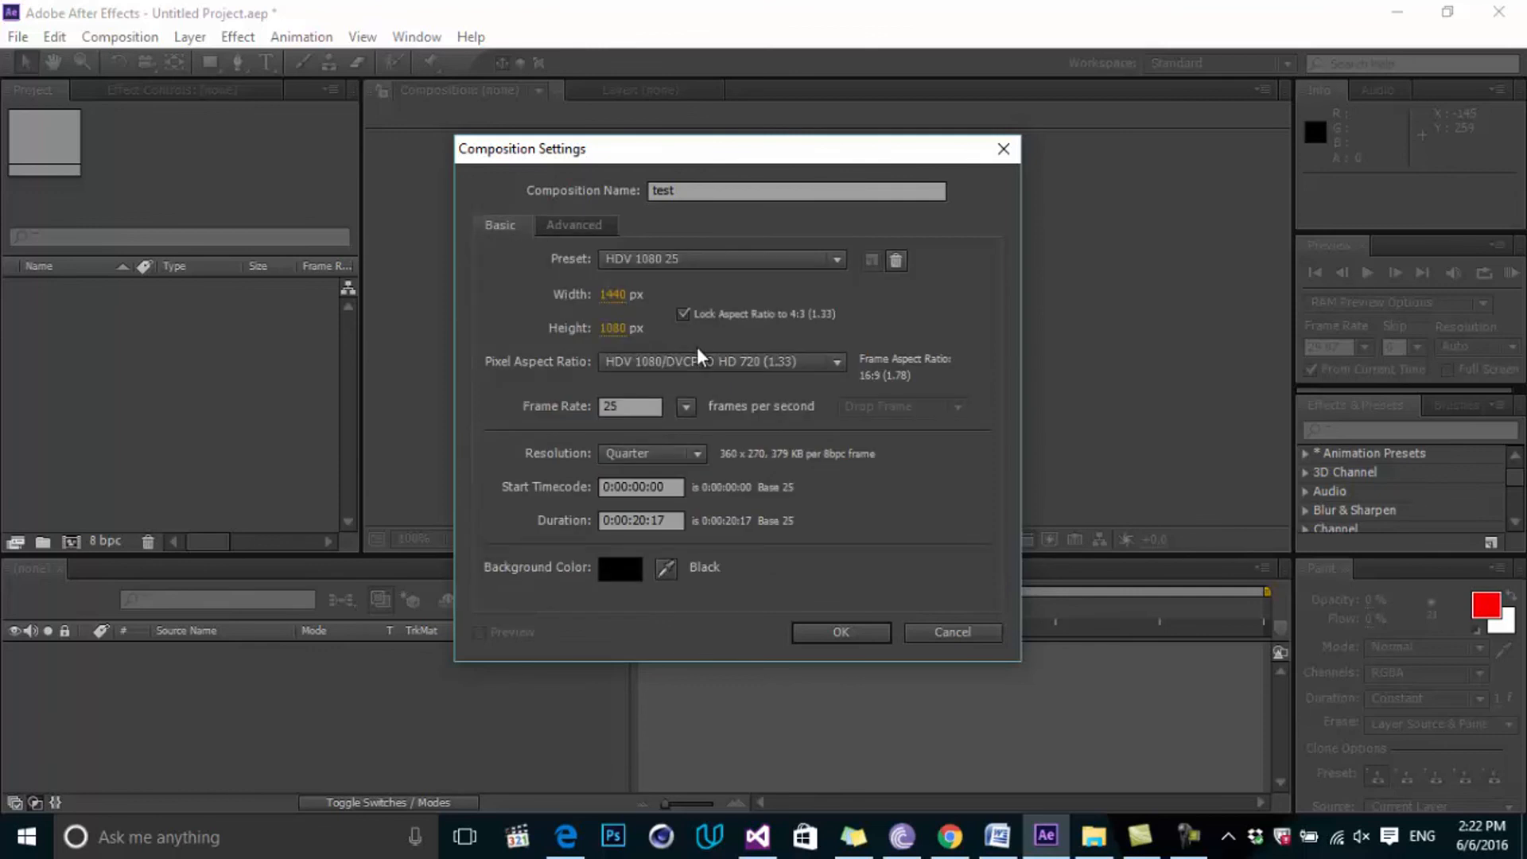
click(835, 632)
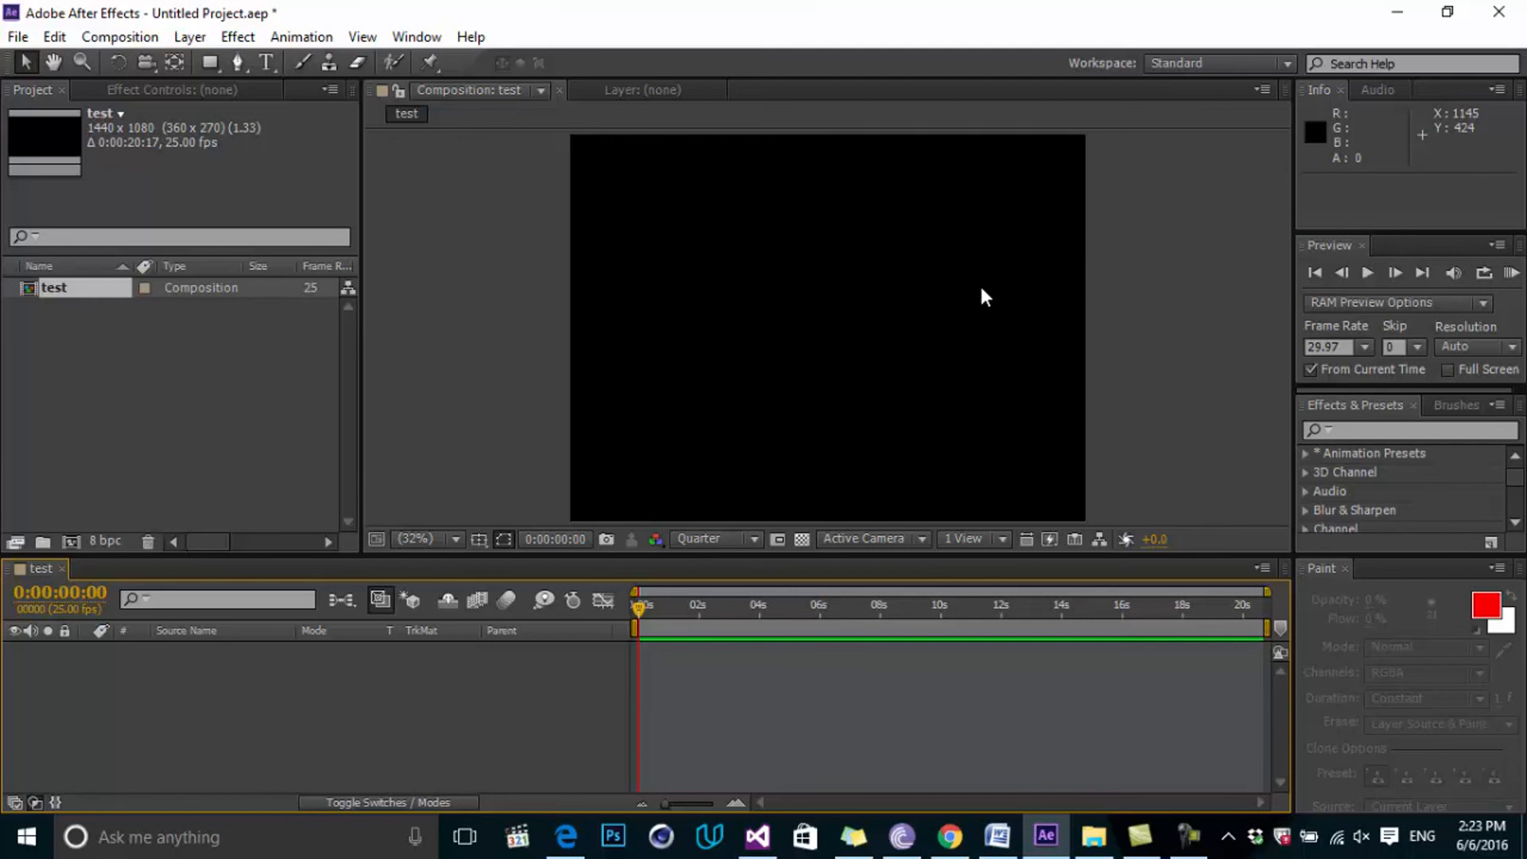
click(1024, 543)
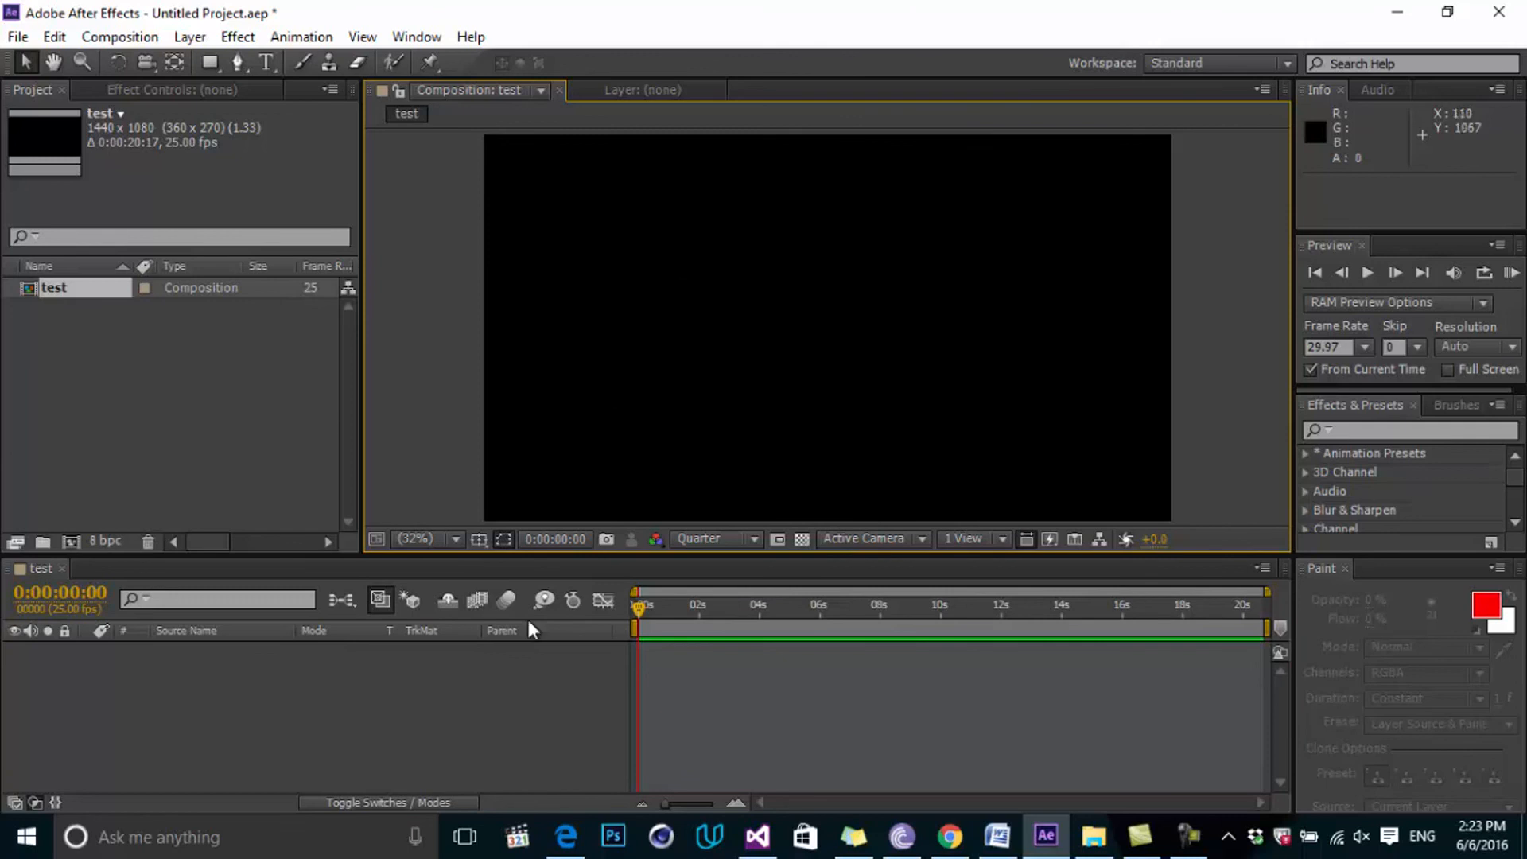
click(209, 432)
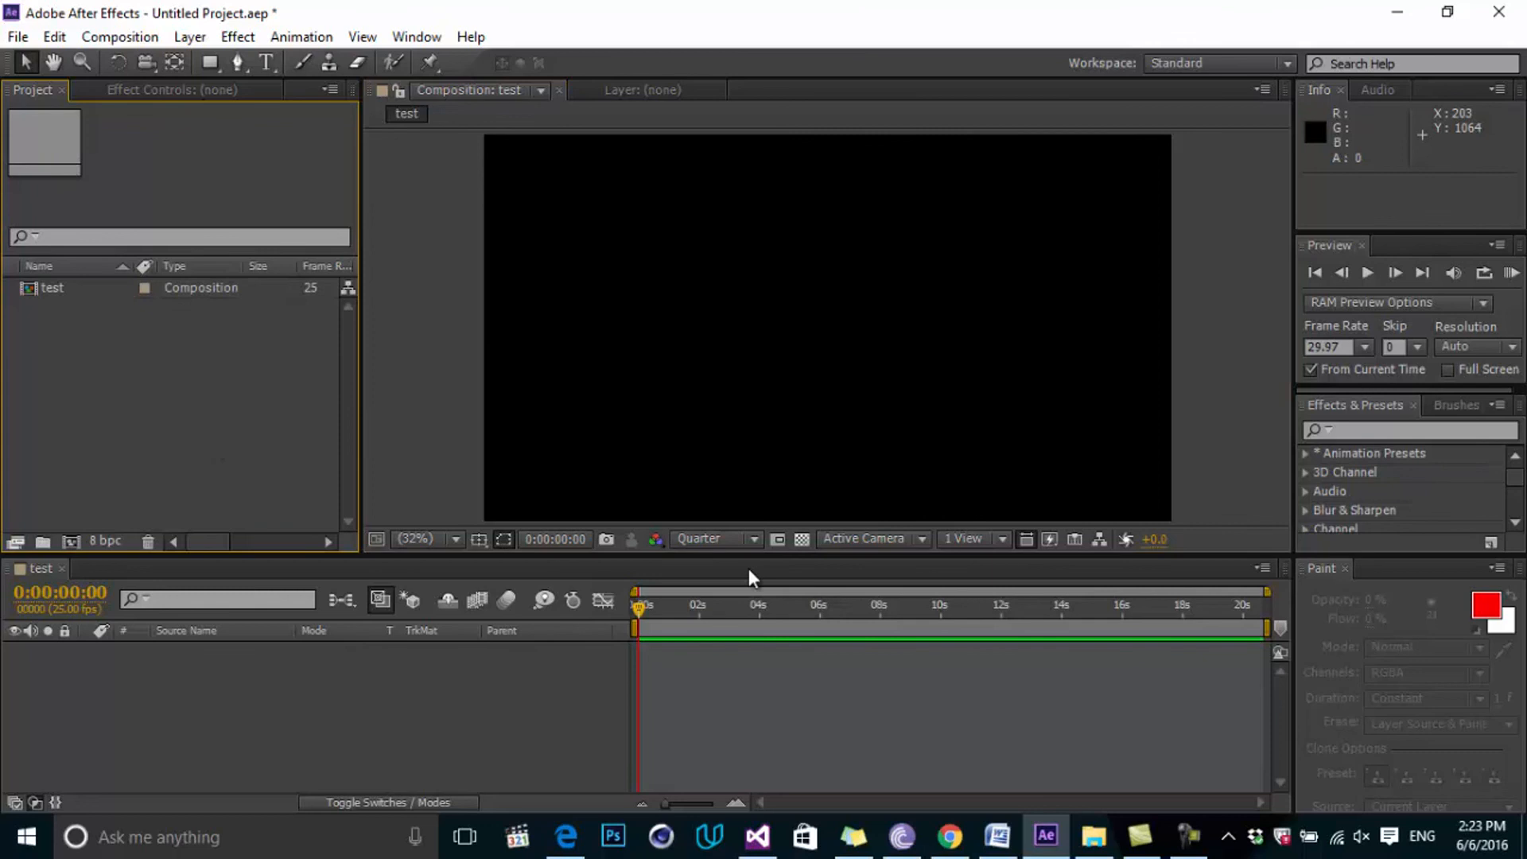
Import Car.png from the Assets folder and widen the Project panel to show more columns.
double_click(282, 387)
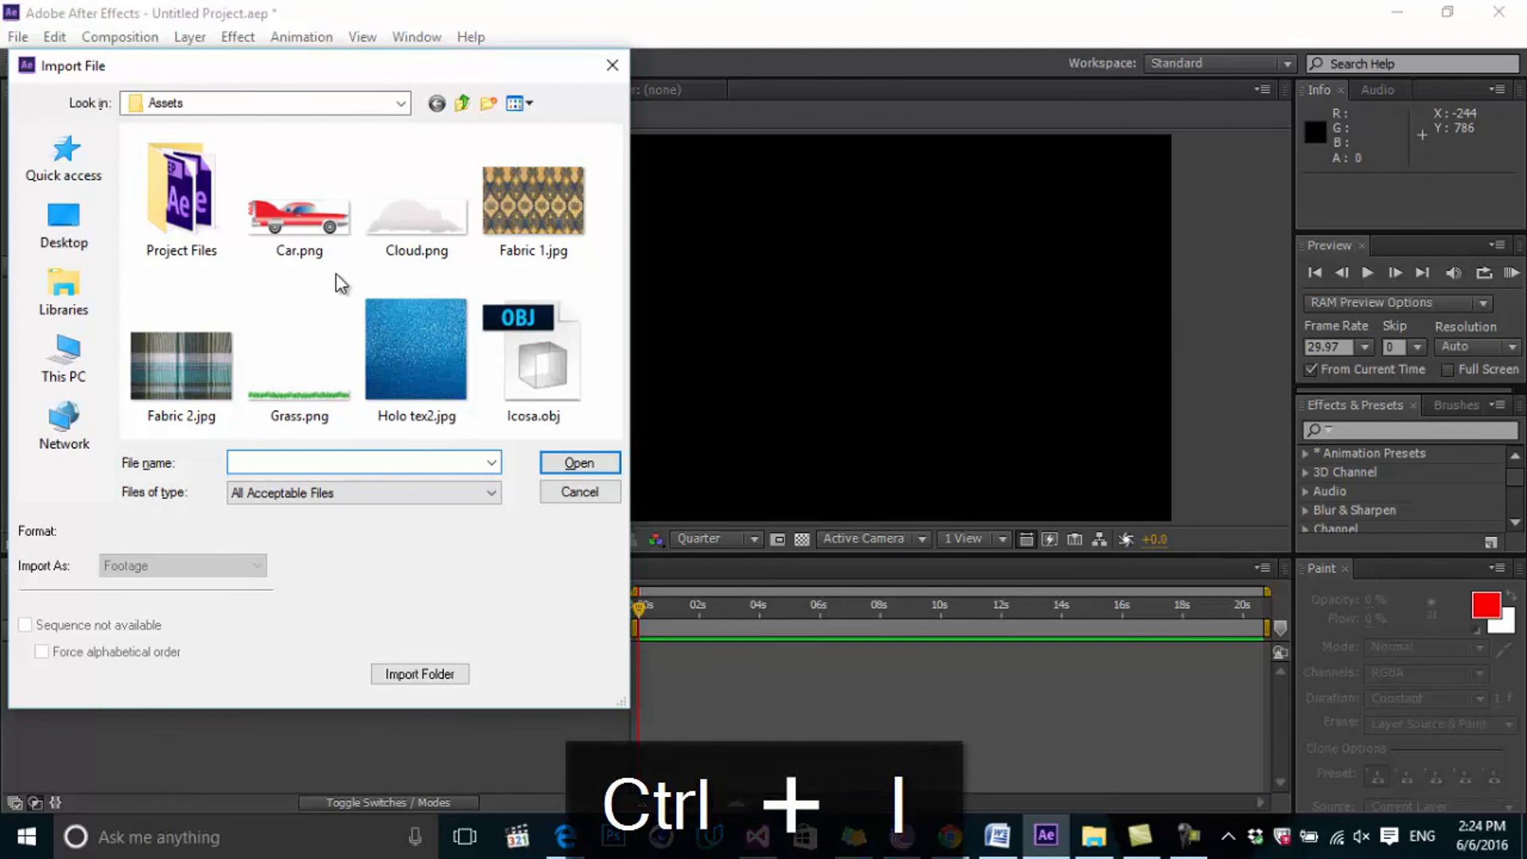
click(307, 198)
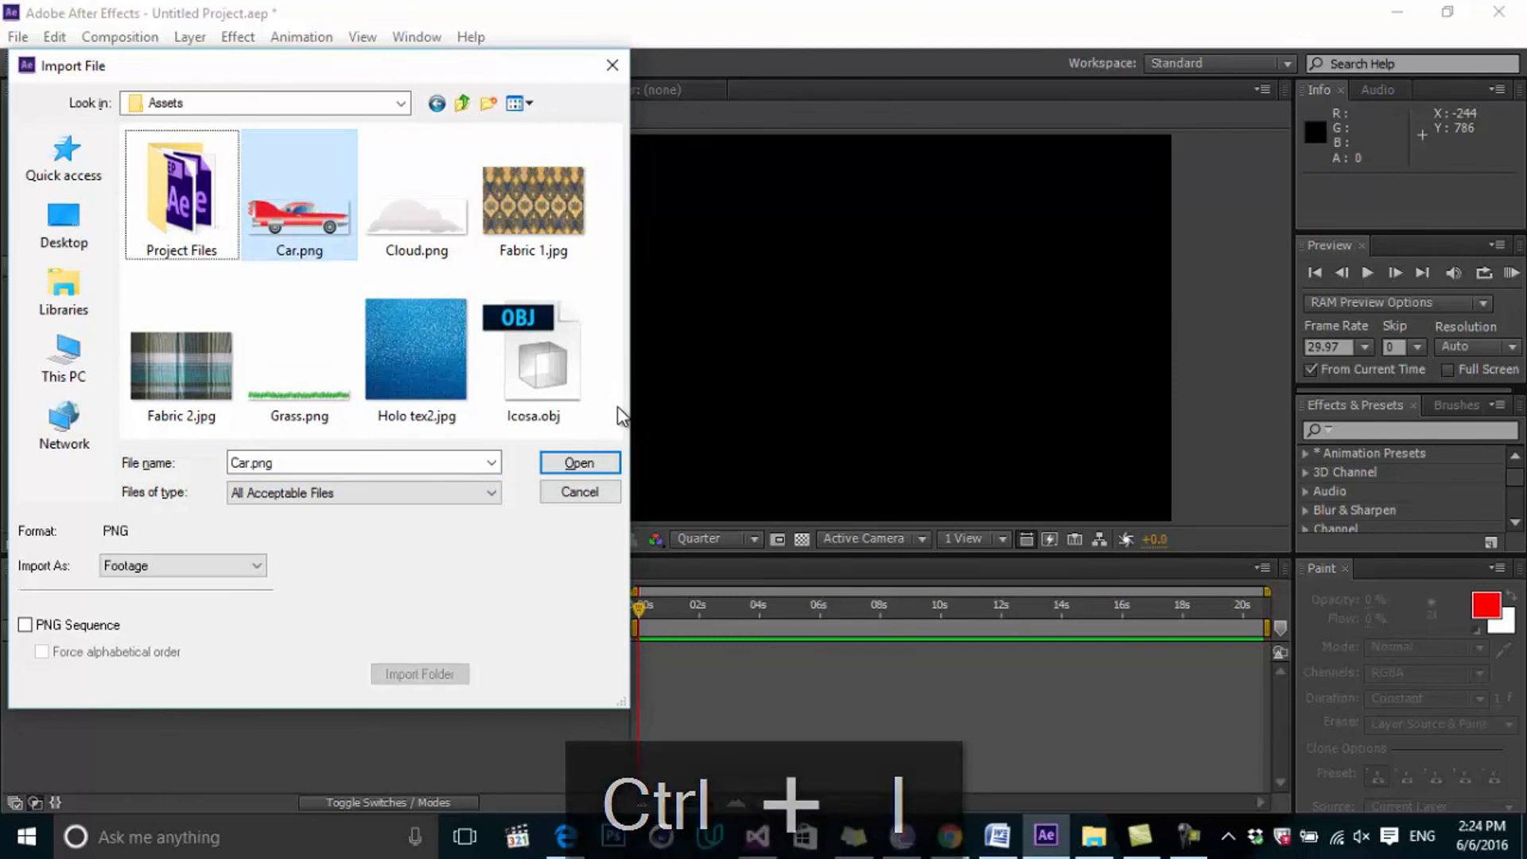
click(574, 464)
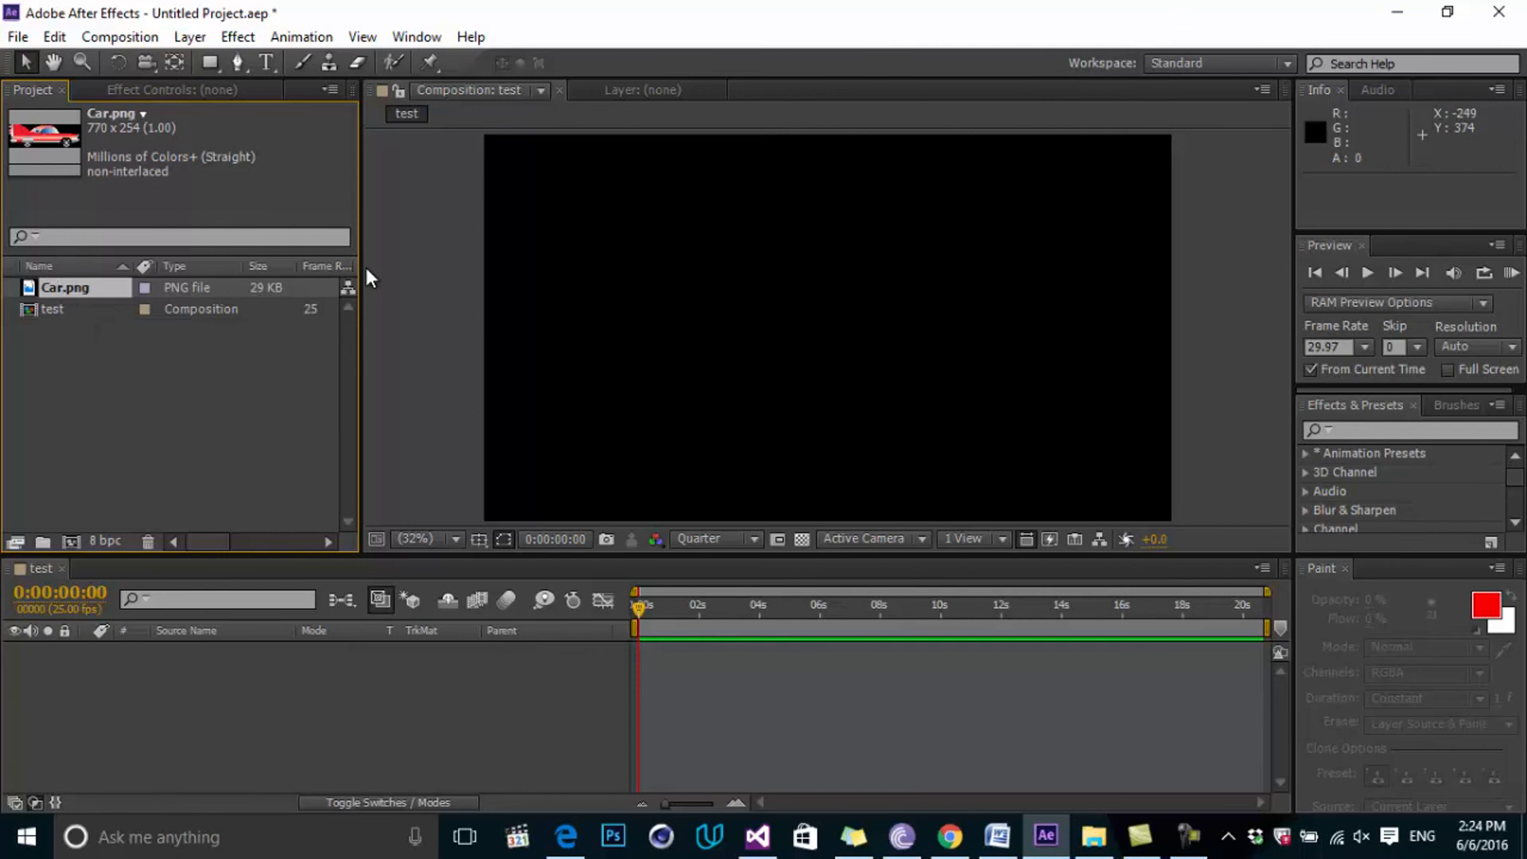
drag(364, 269, 487, 270)
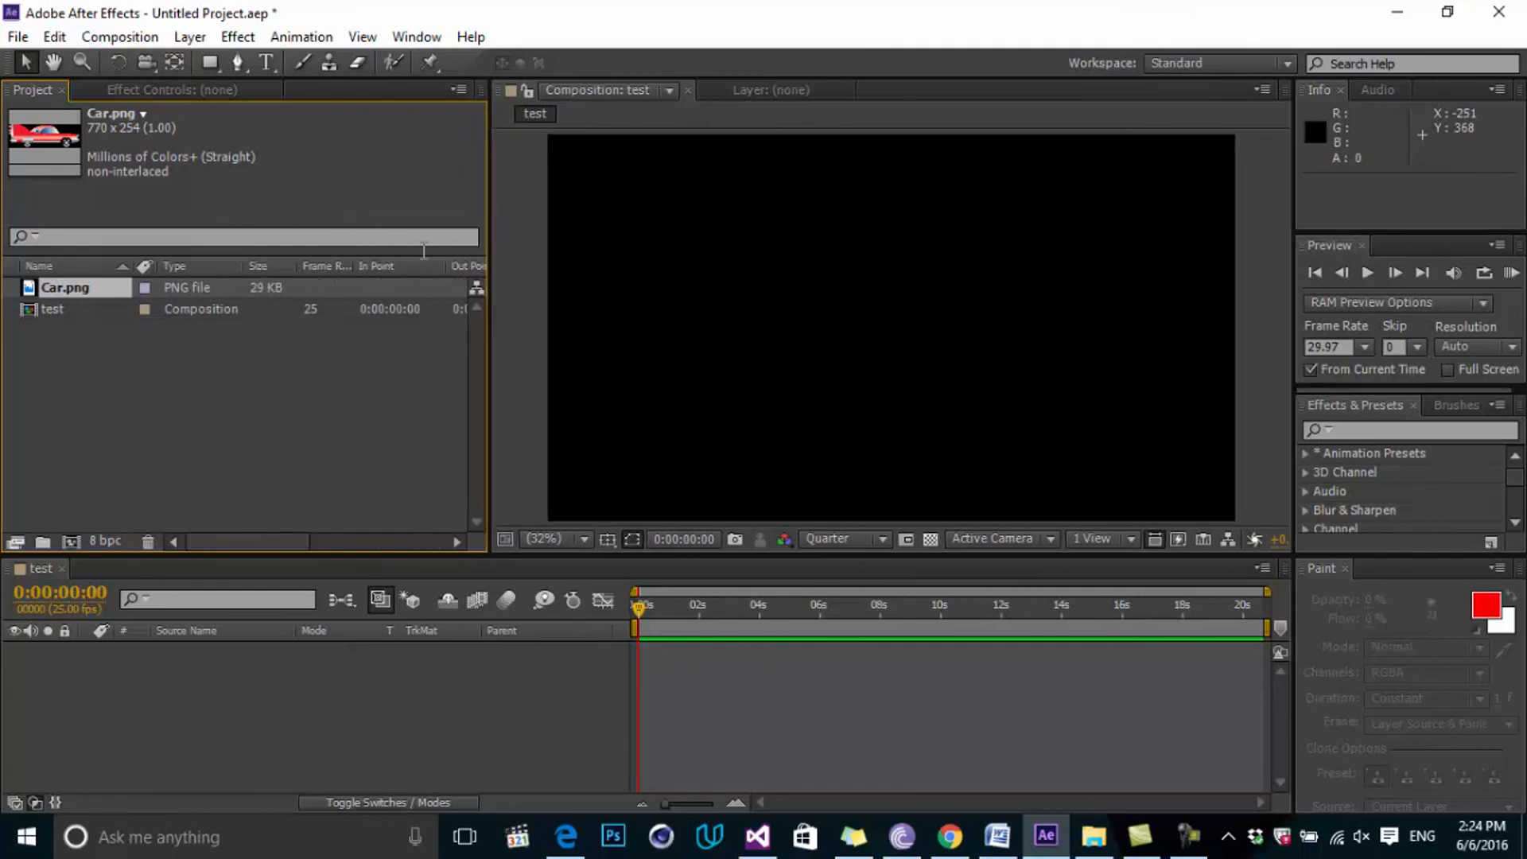
drag(484, 234, 377, 244)
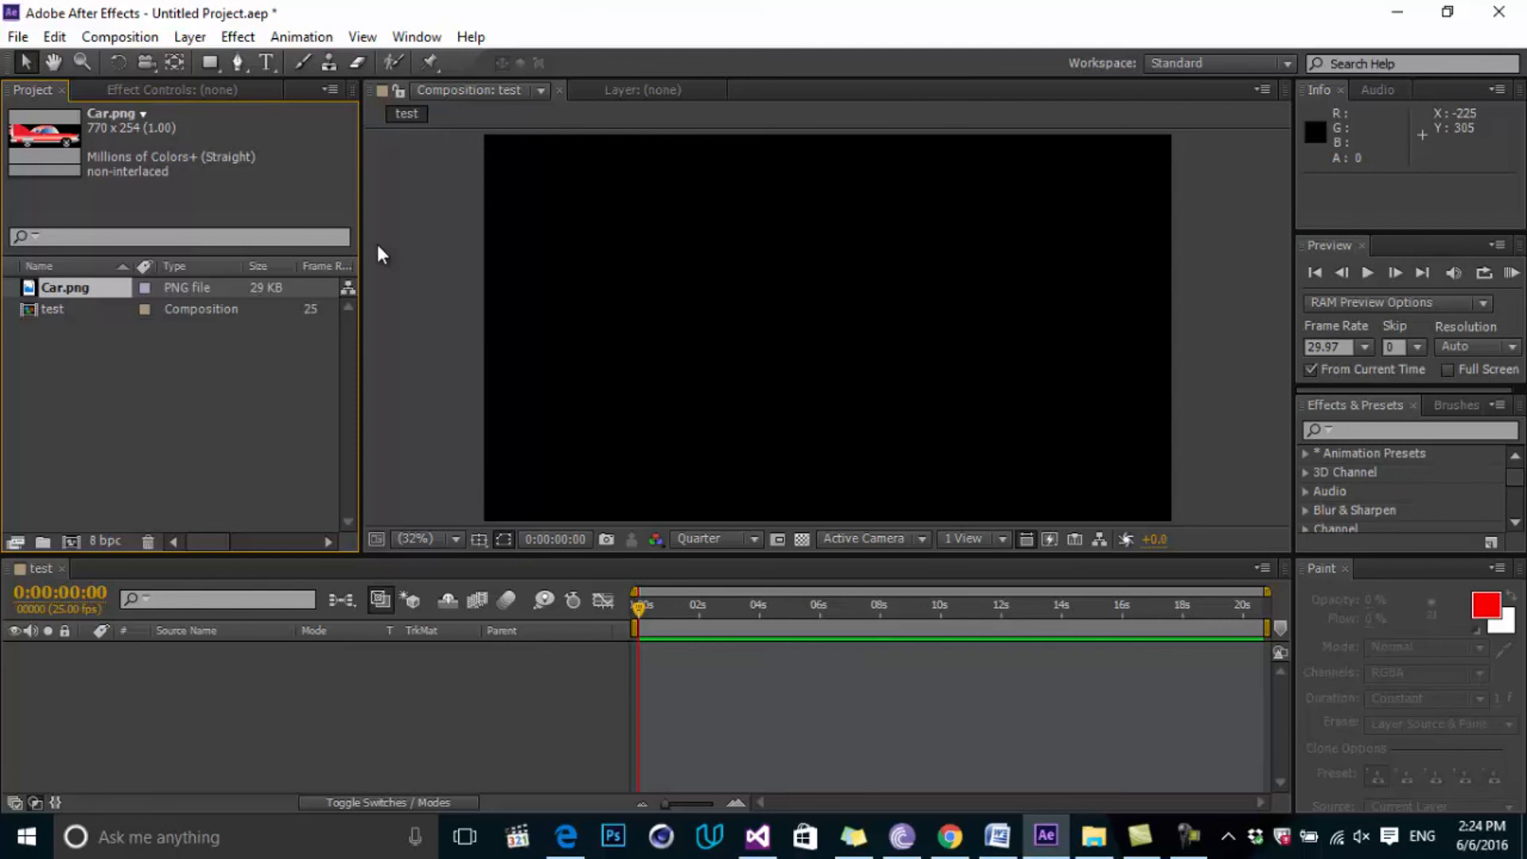
Import Cloud.png and Fabric 1.jpg together via File > Import > Multiple Files.
click(17, 37)
mouse_move(188, 305)
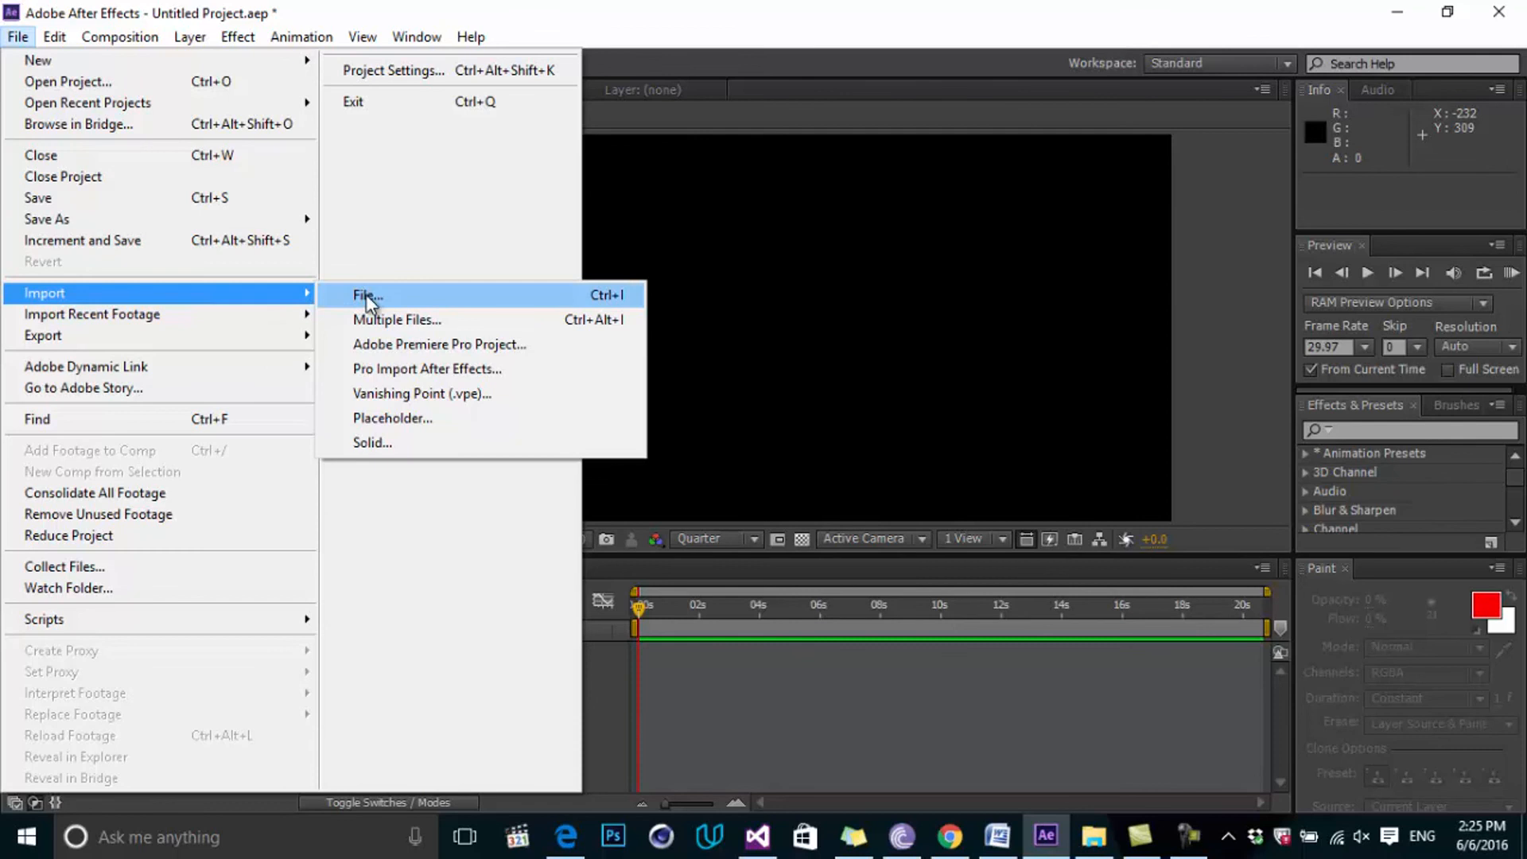
click(423, 326)
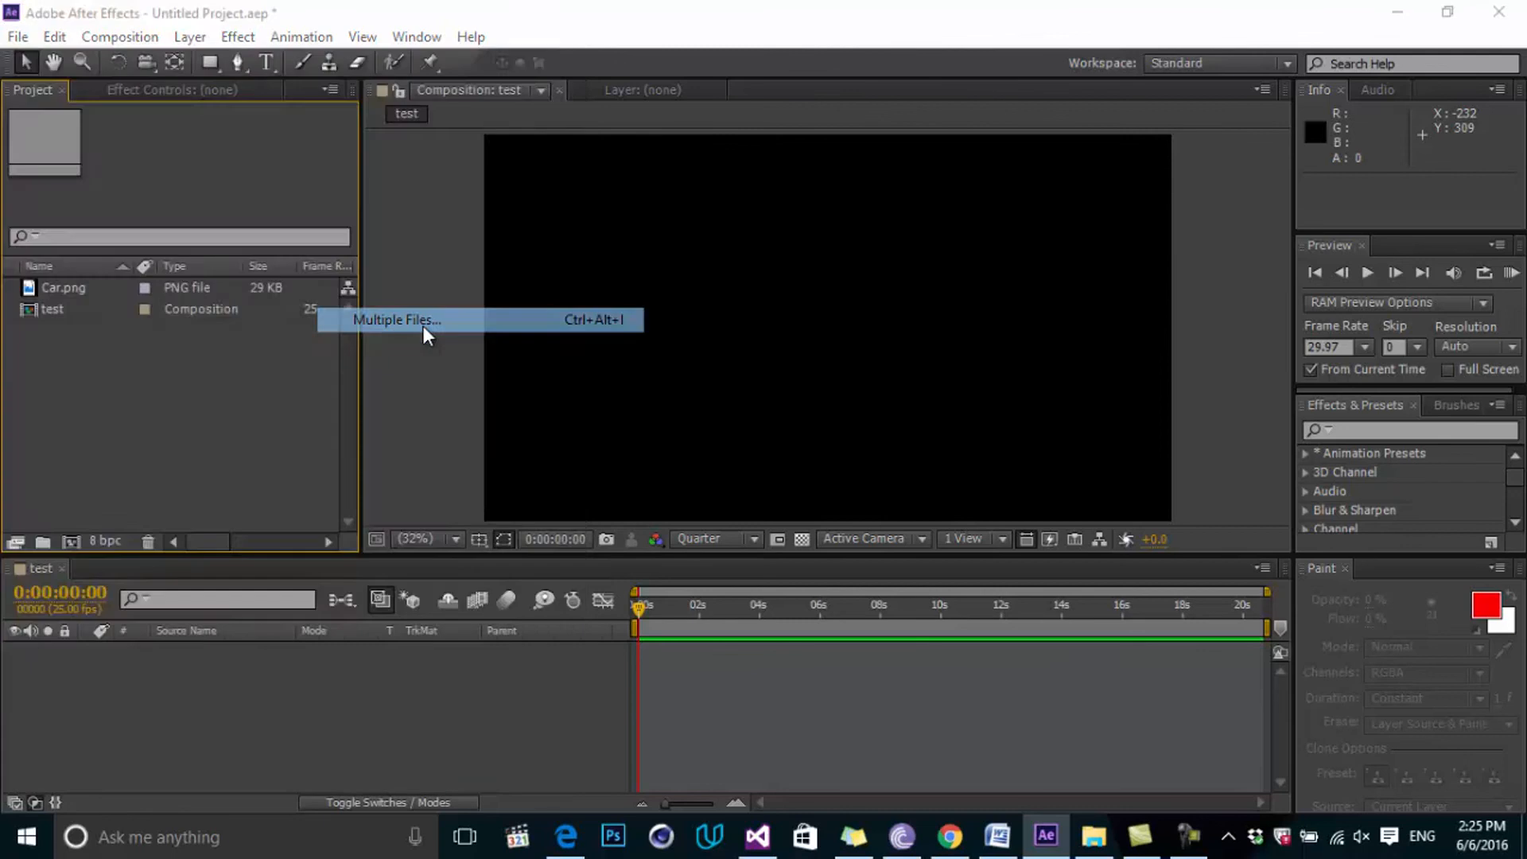
click(402, 225)
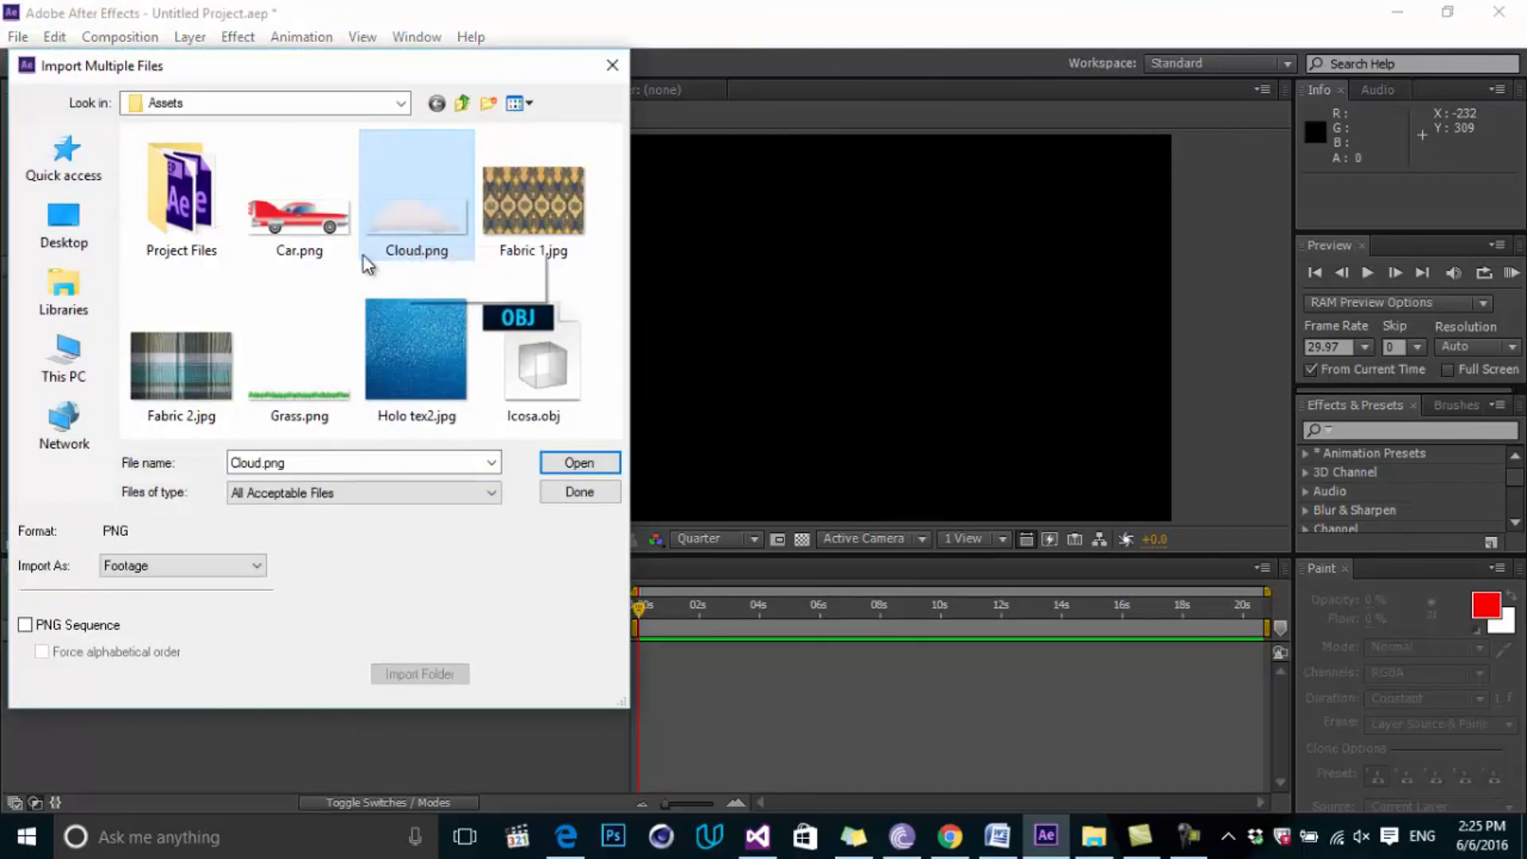
click(237, 314)
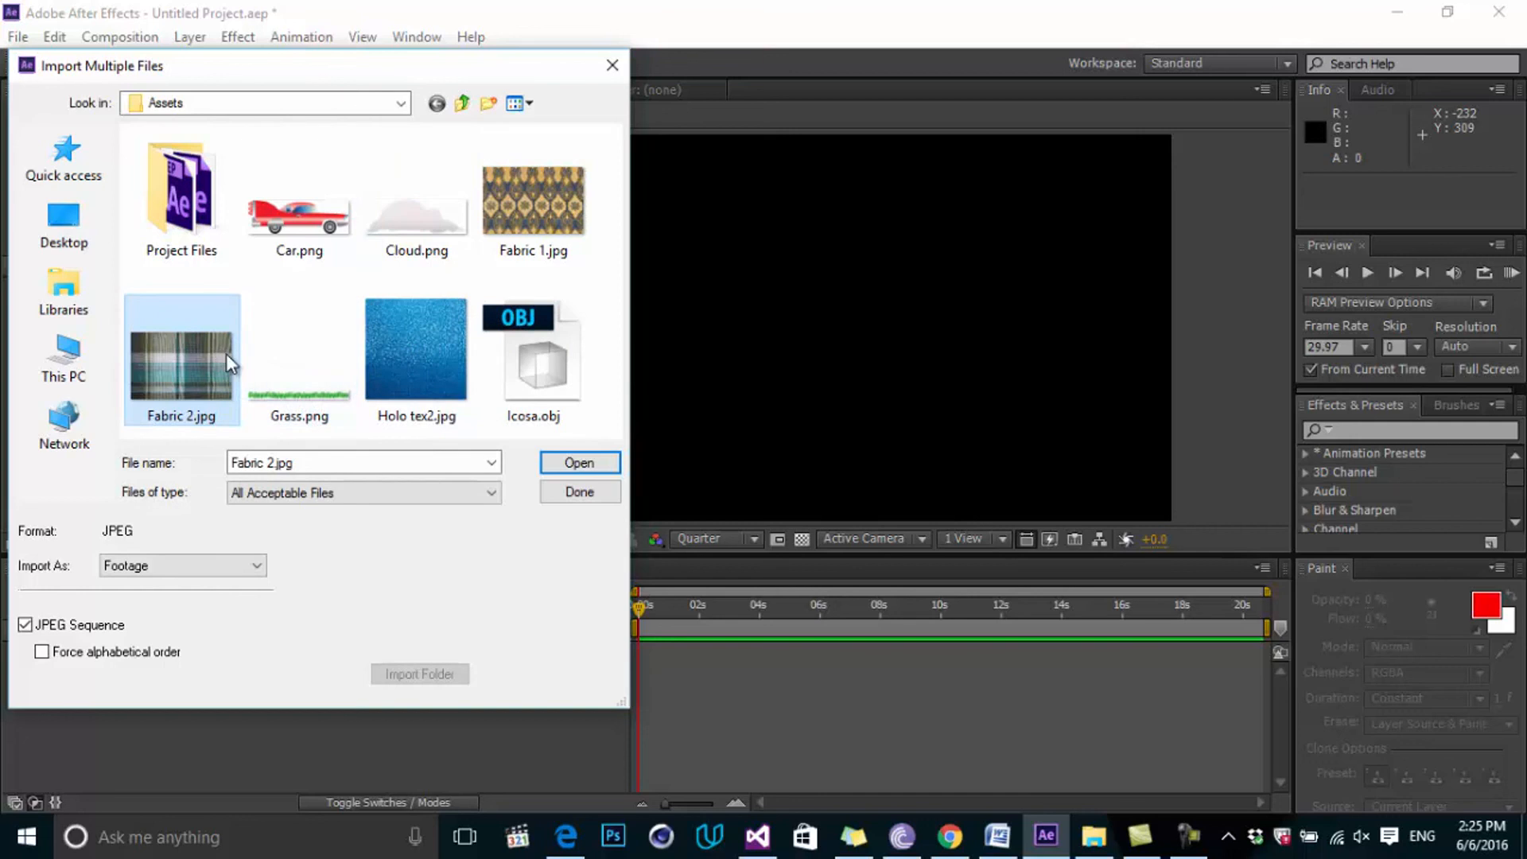
drag(592, 267, 417, 188)
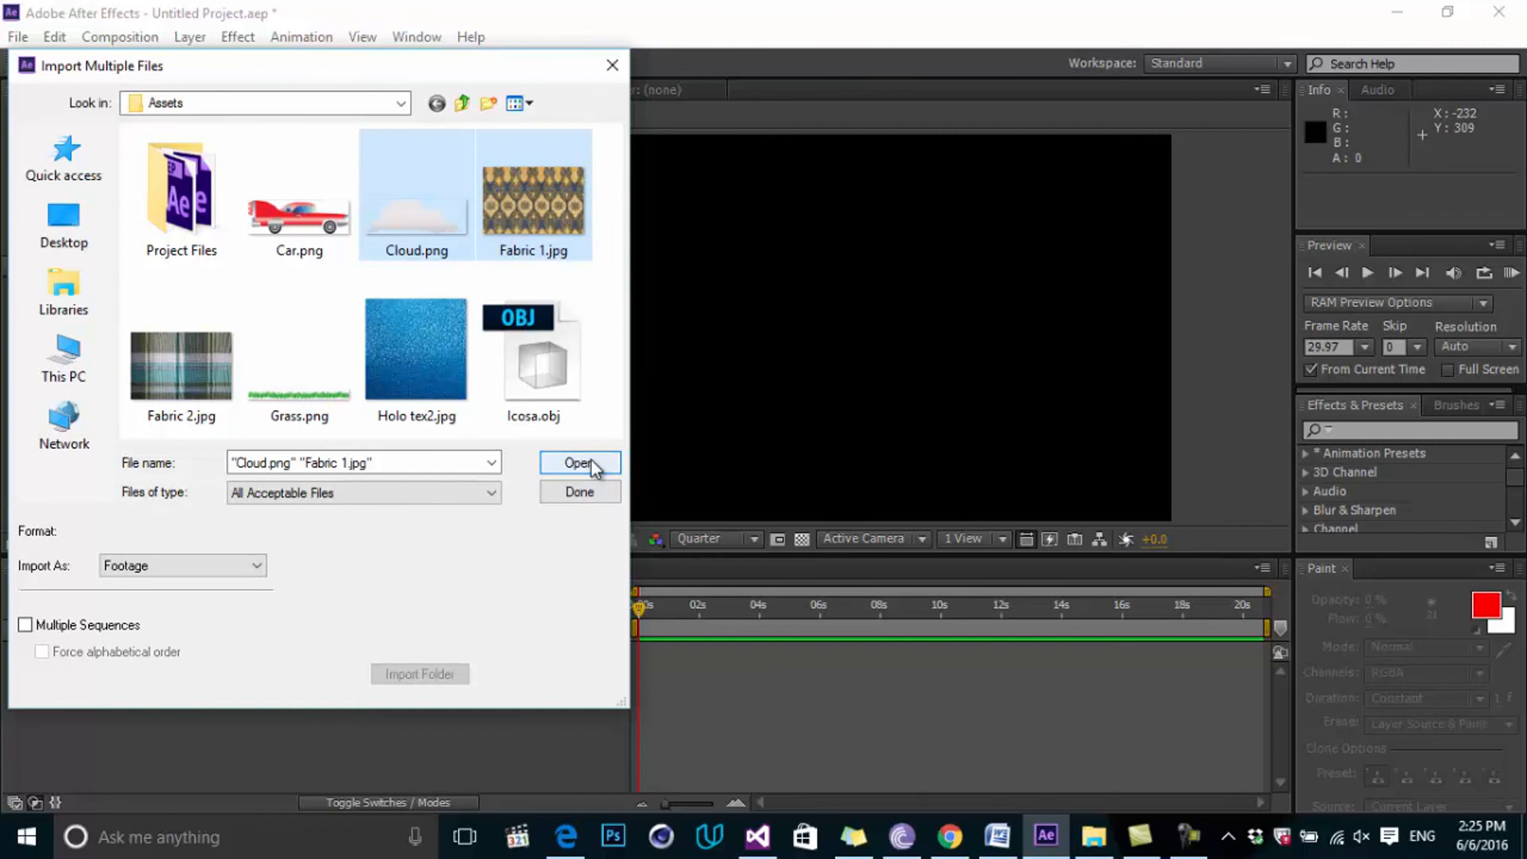
click(590, 460)
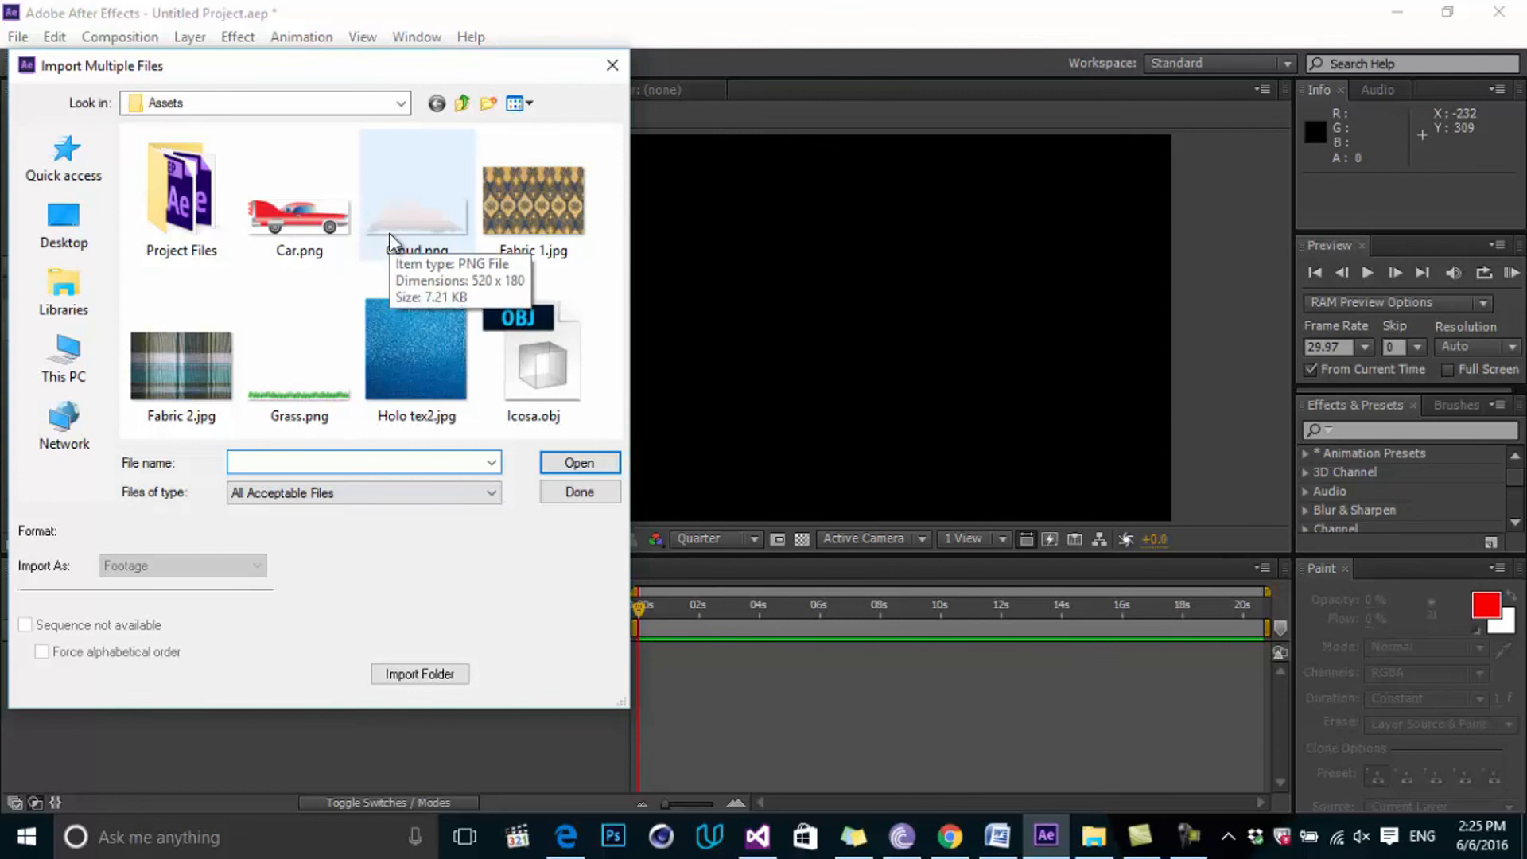
Import Fabric 2.jpg as the Fabric [1-2].jpg JPEG sequence and finish importing.
double_click(194, 354)
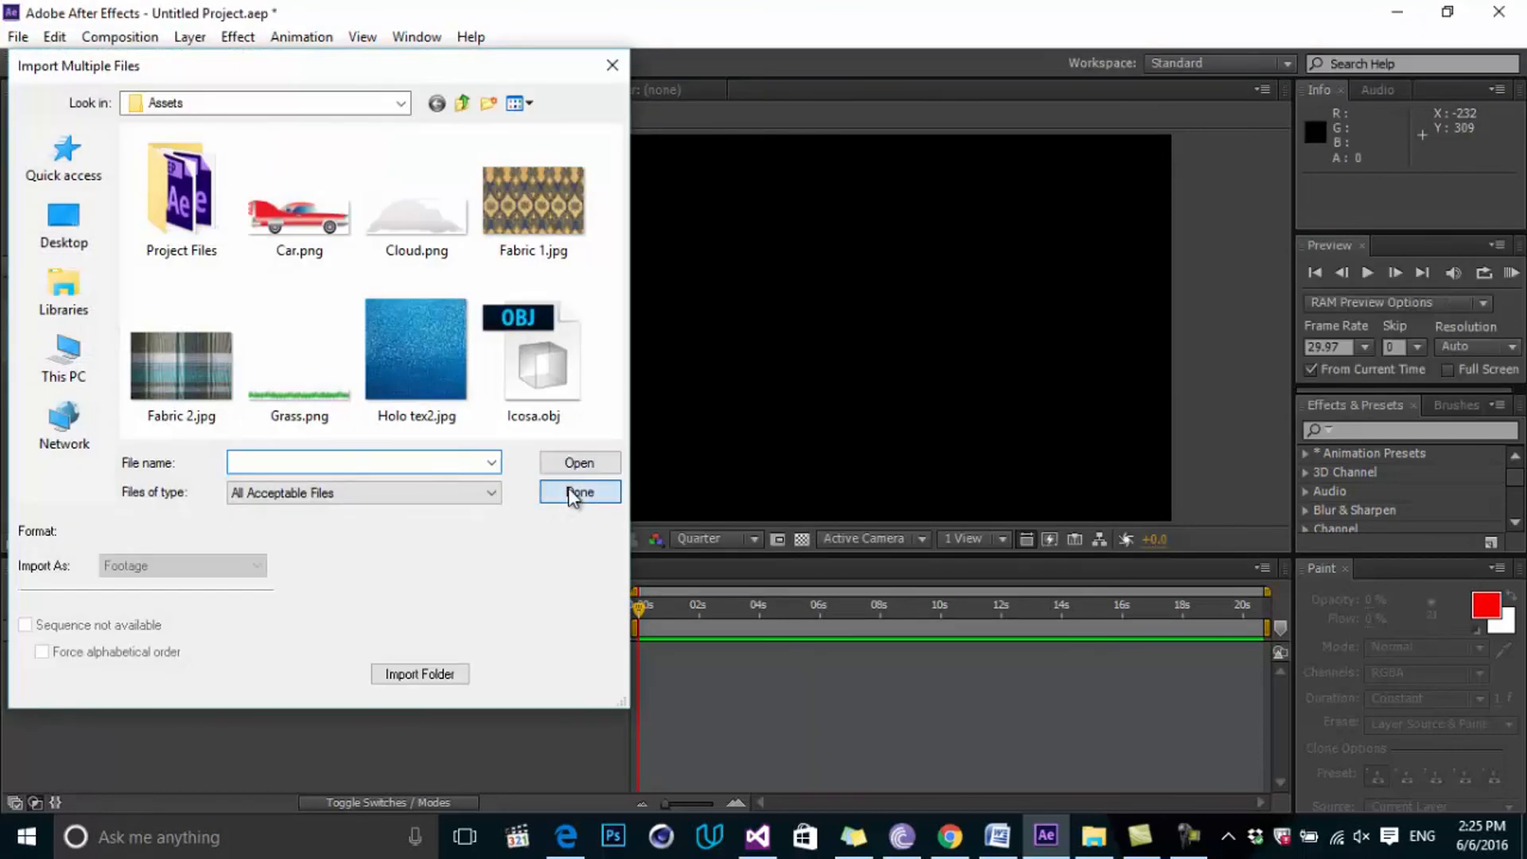
click(572, 493)
click(218, 450)
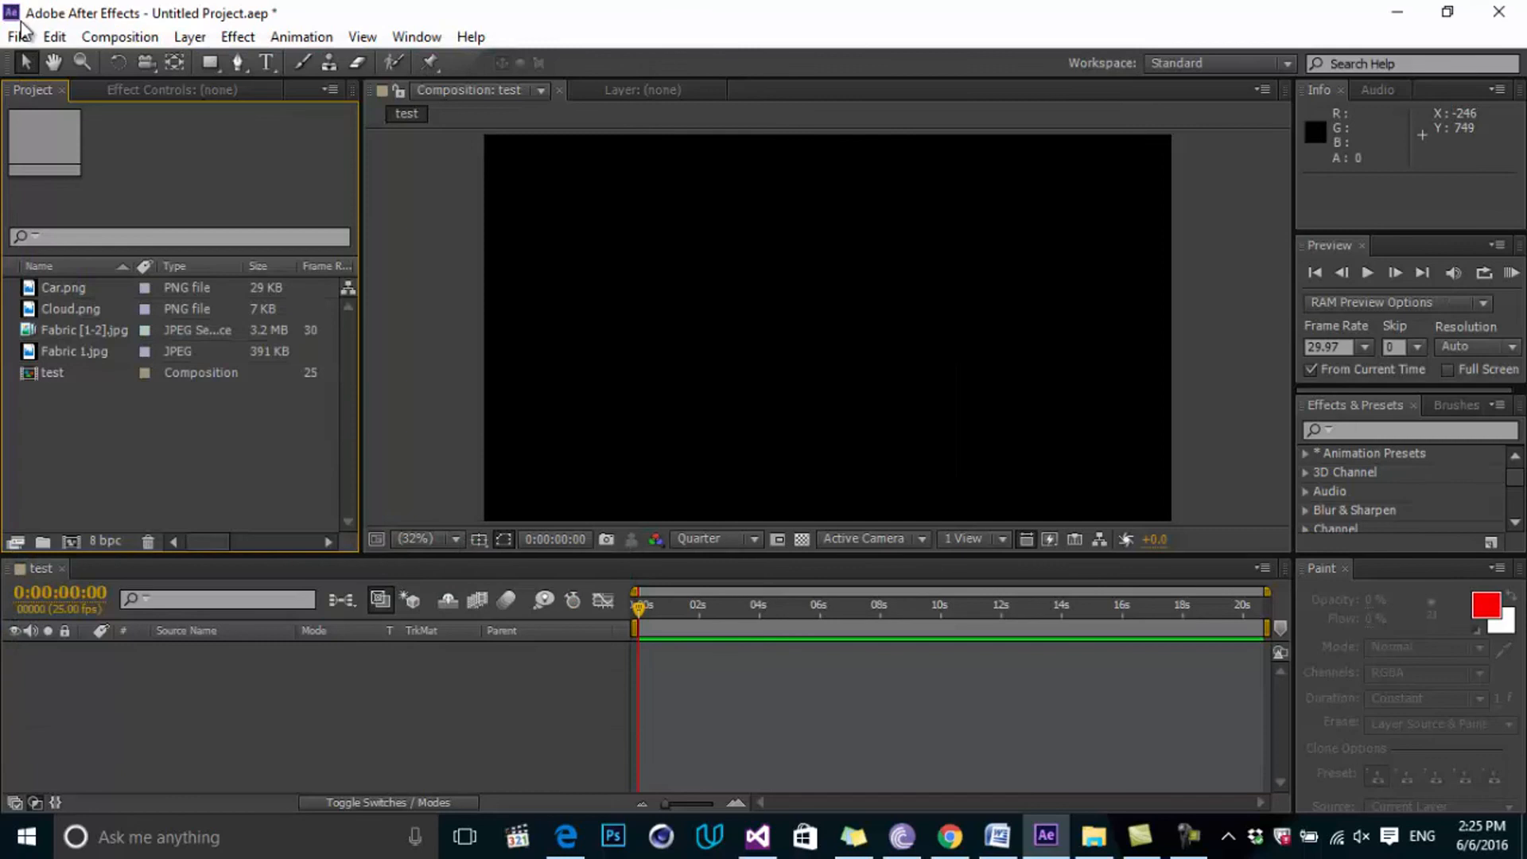
click(19, 37)
mouse_move(255, 338)
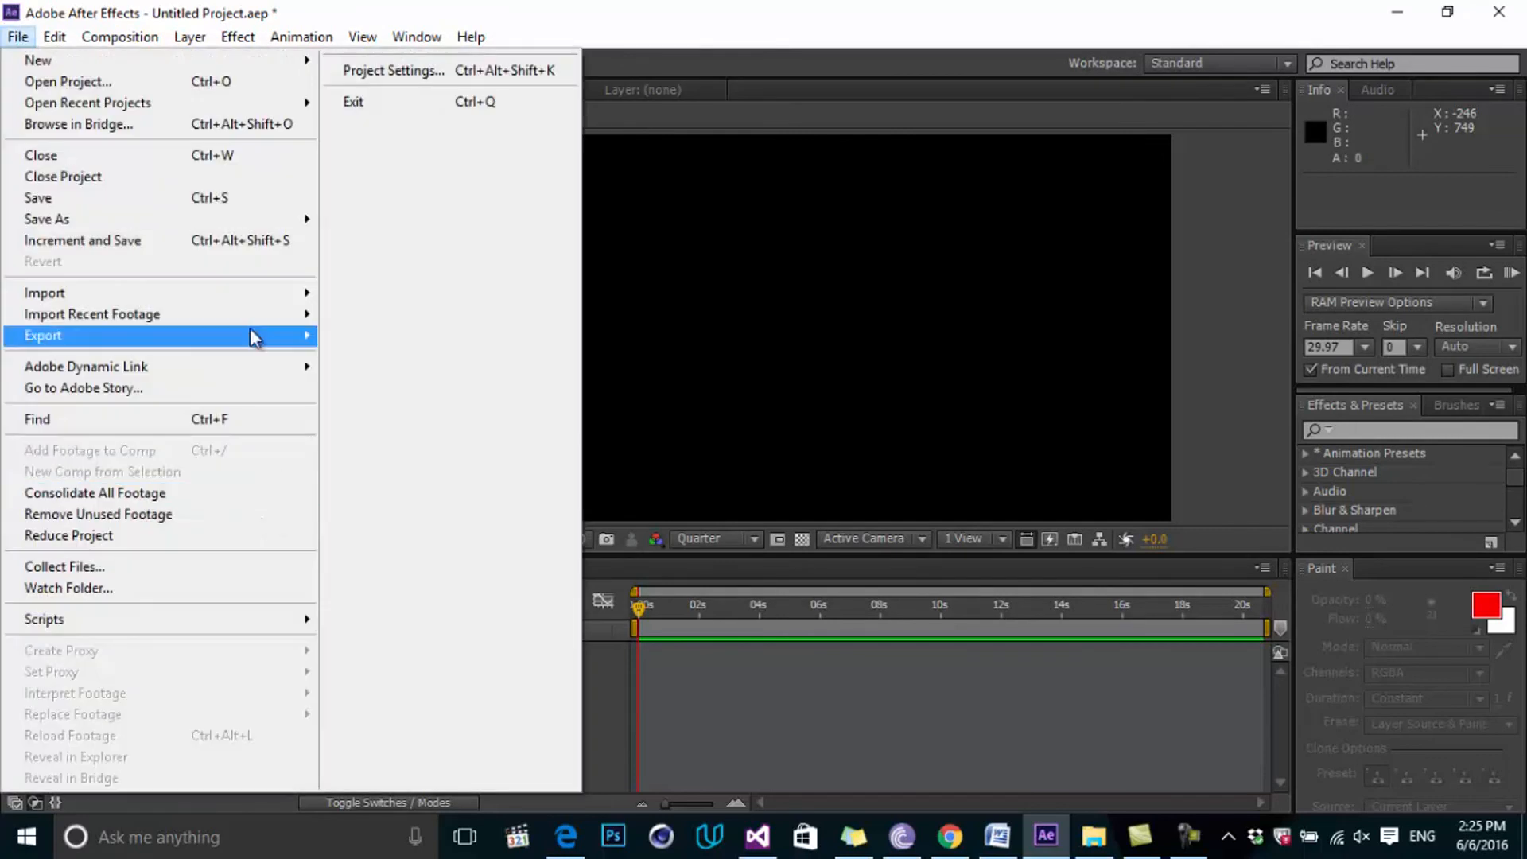
mouse_move(253, 296)
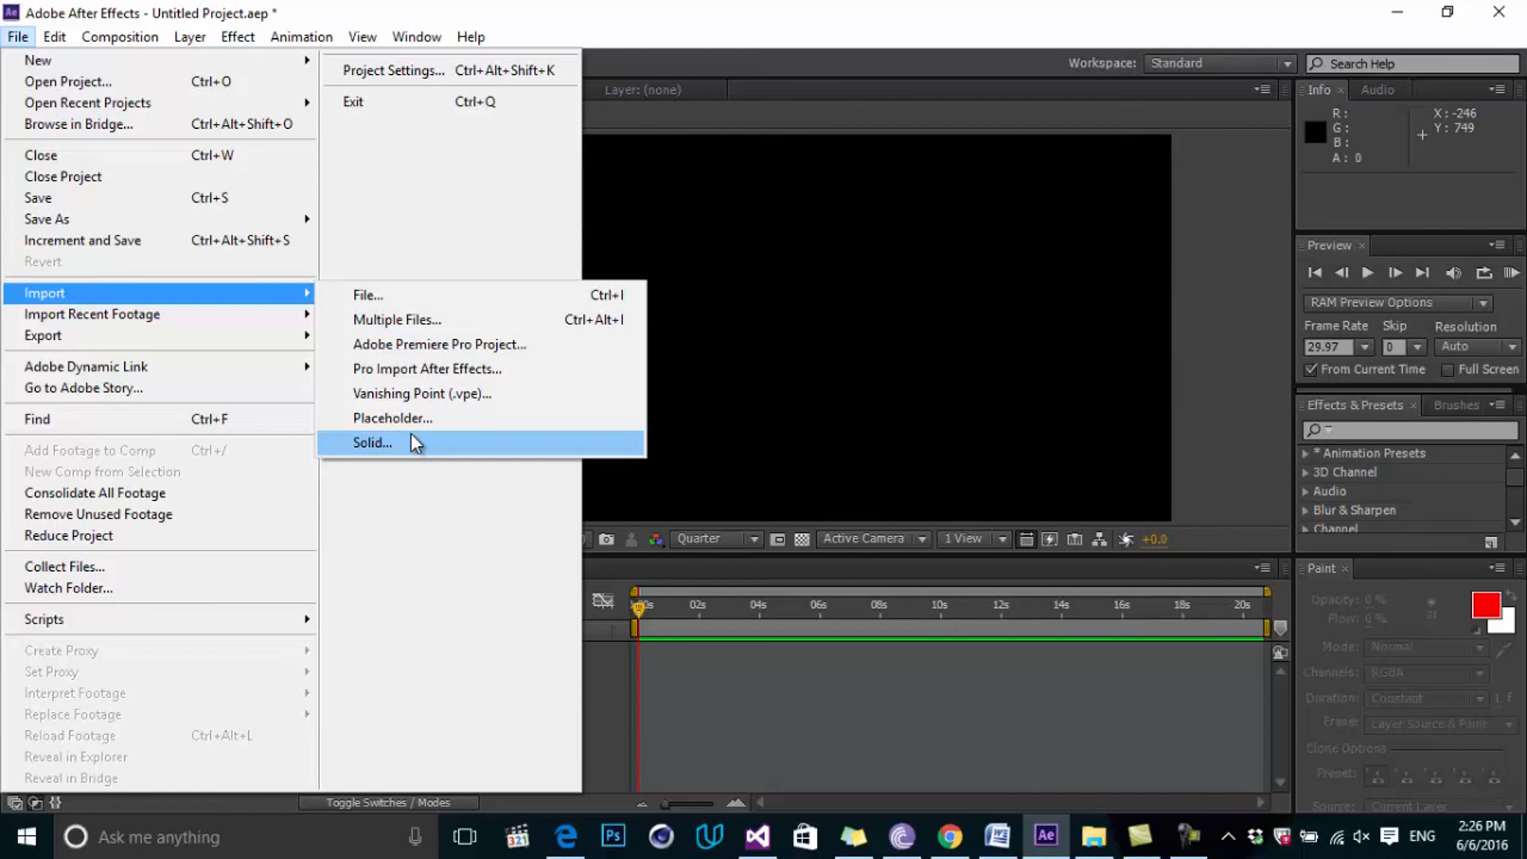
click(787, 704)
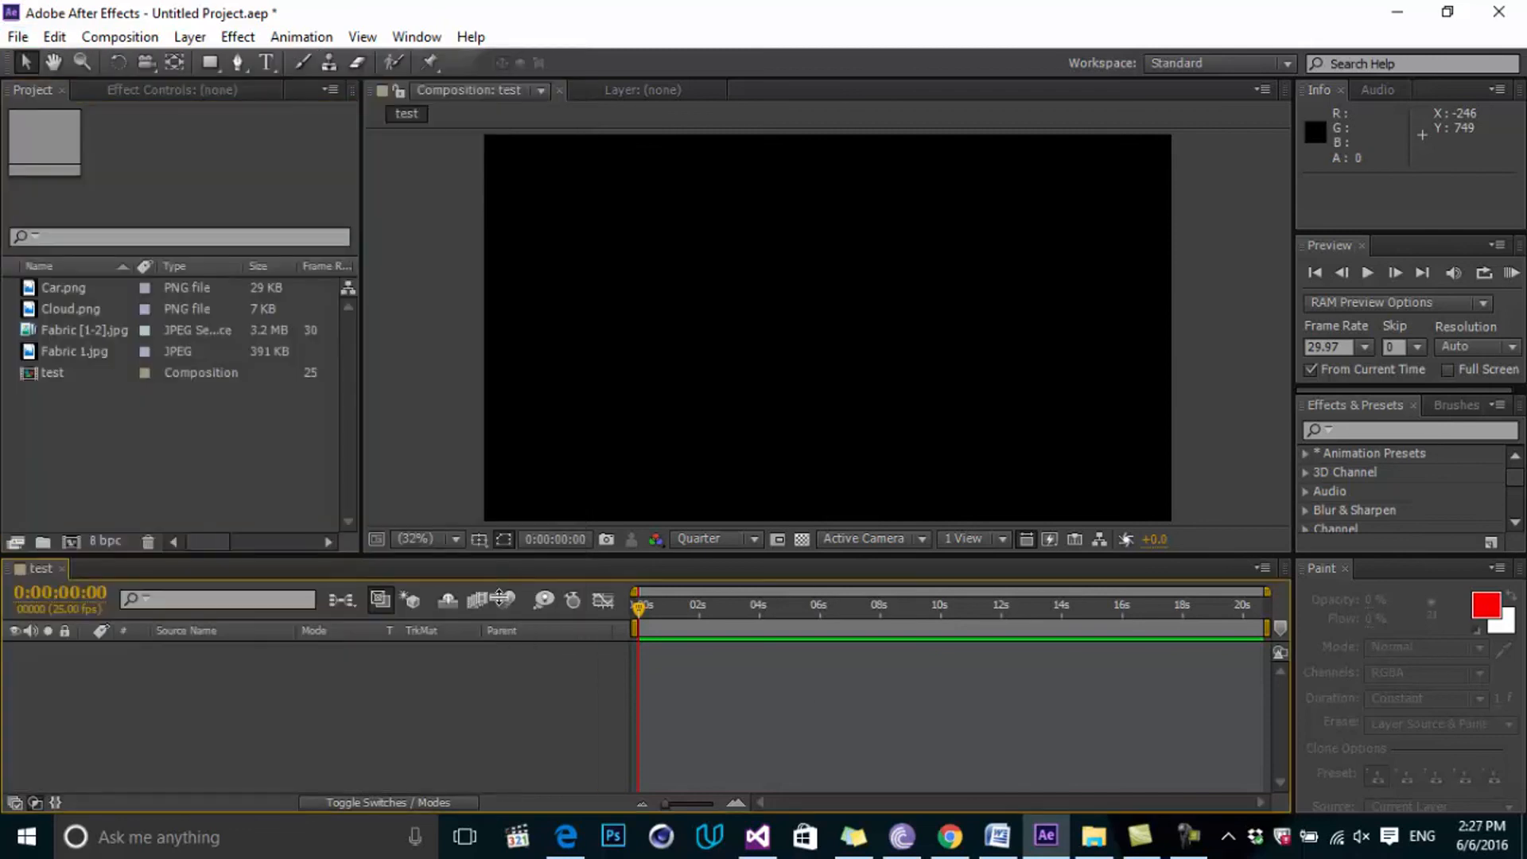
Import Holo tex2.jpg into the project.
double_click(163, 418)
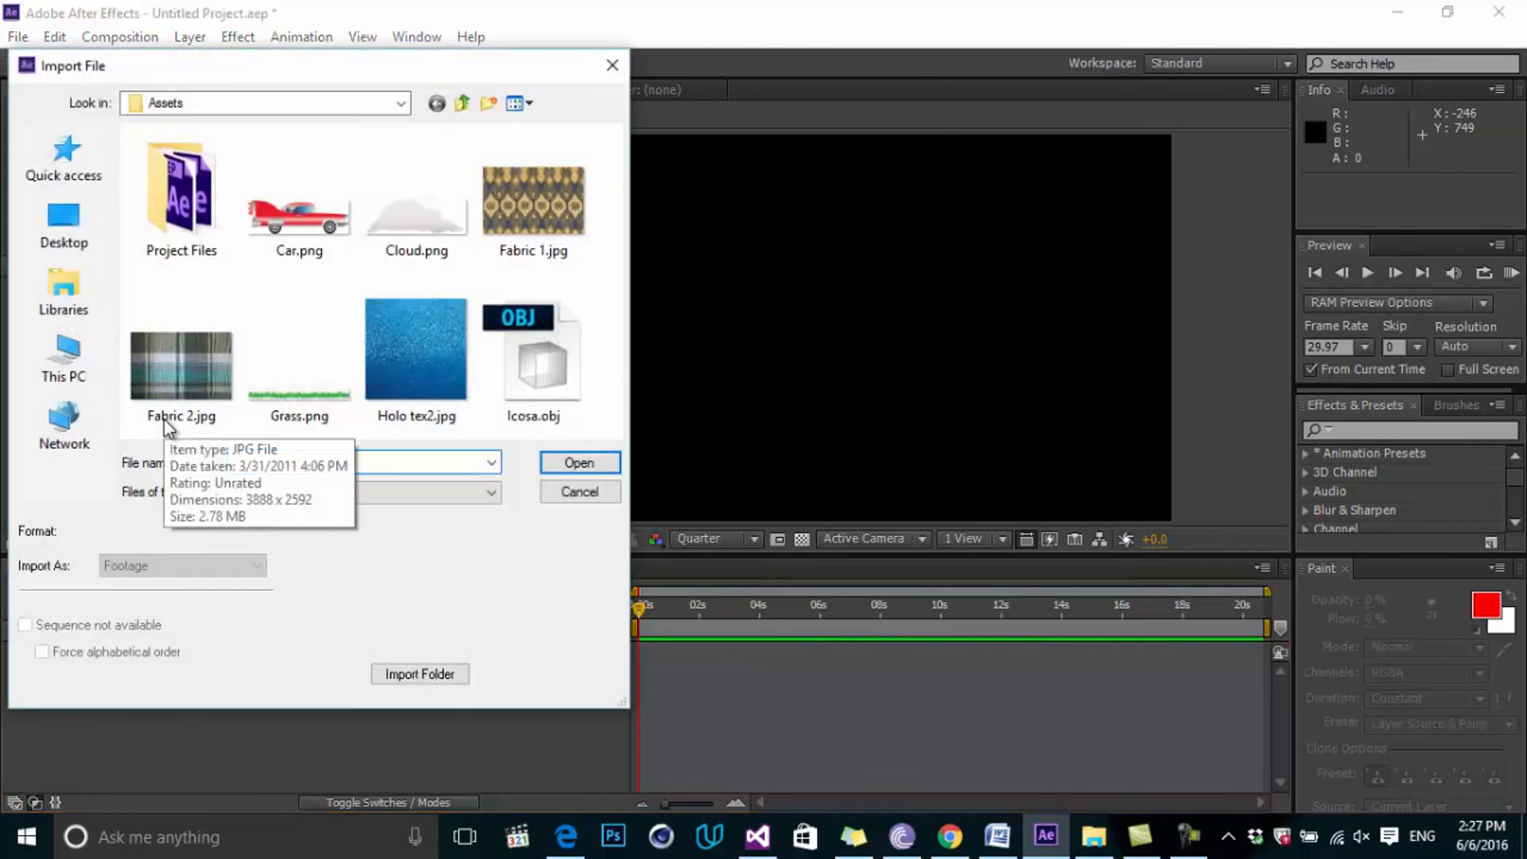
drag(626, 708, 768, 791)
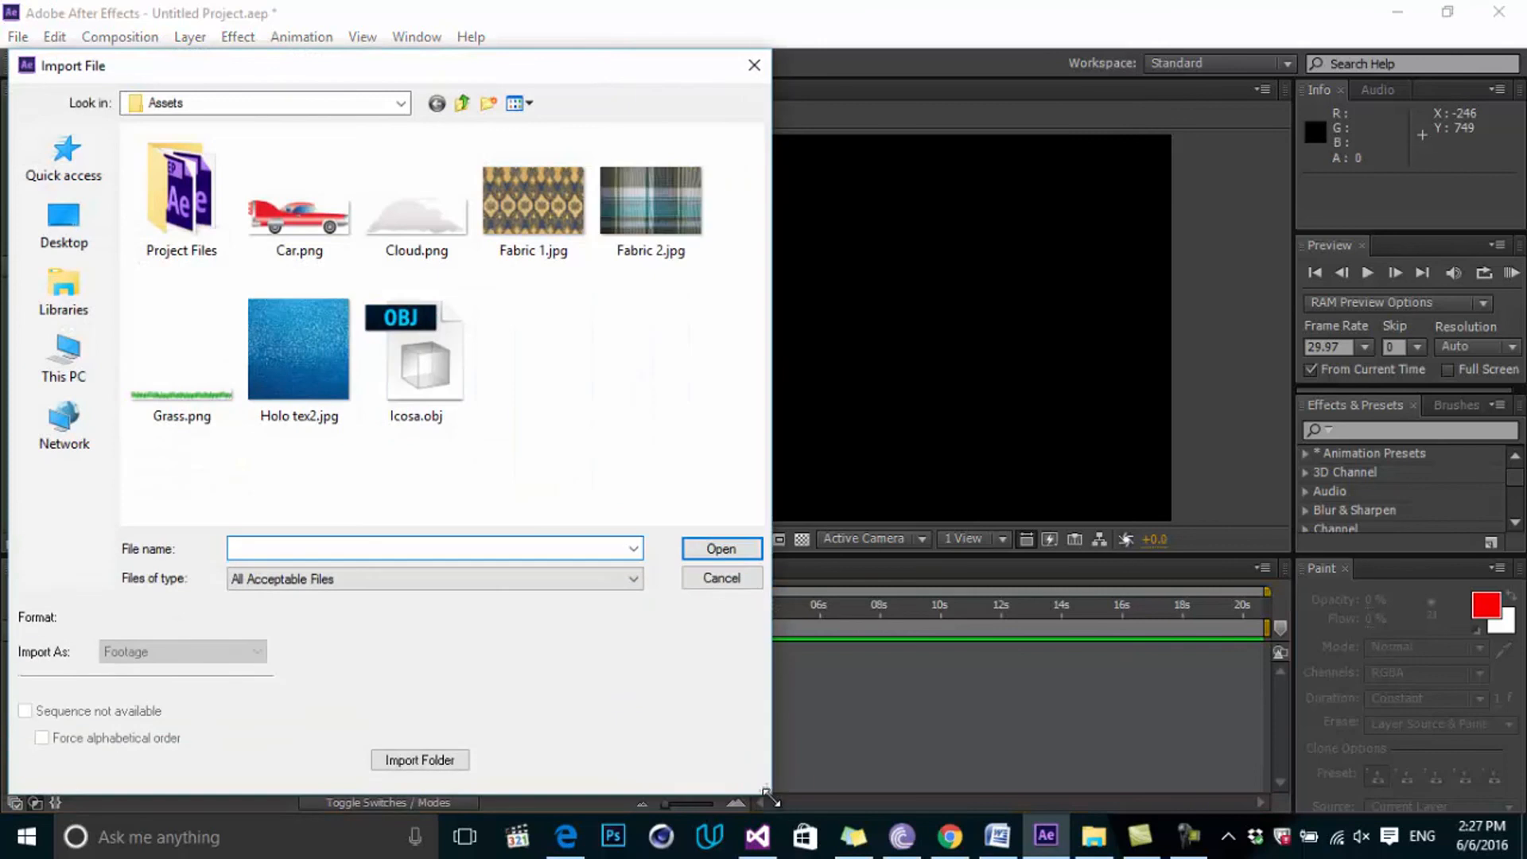
click(325, 363)
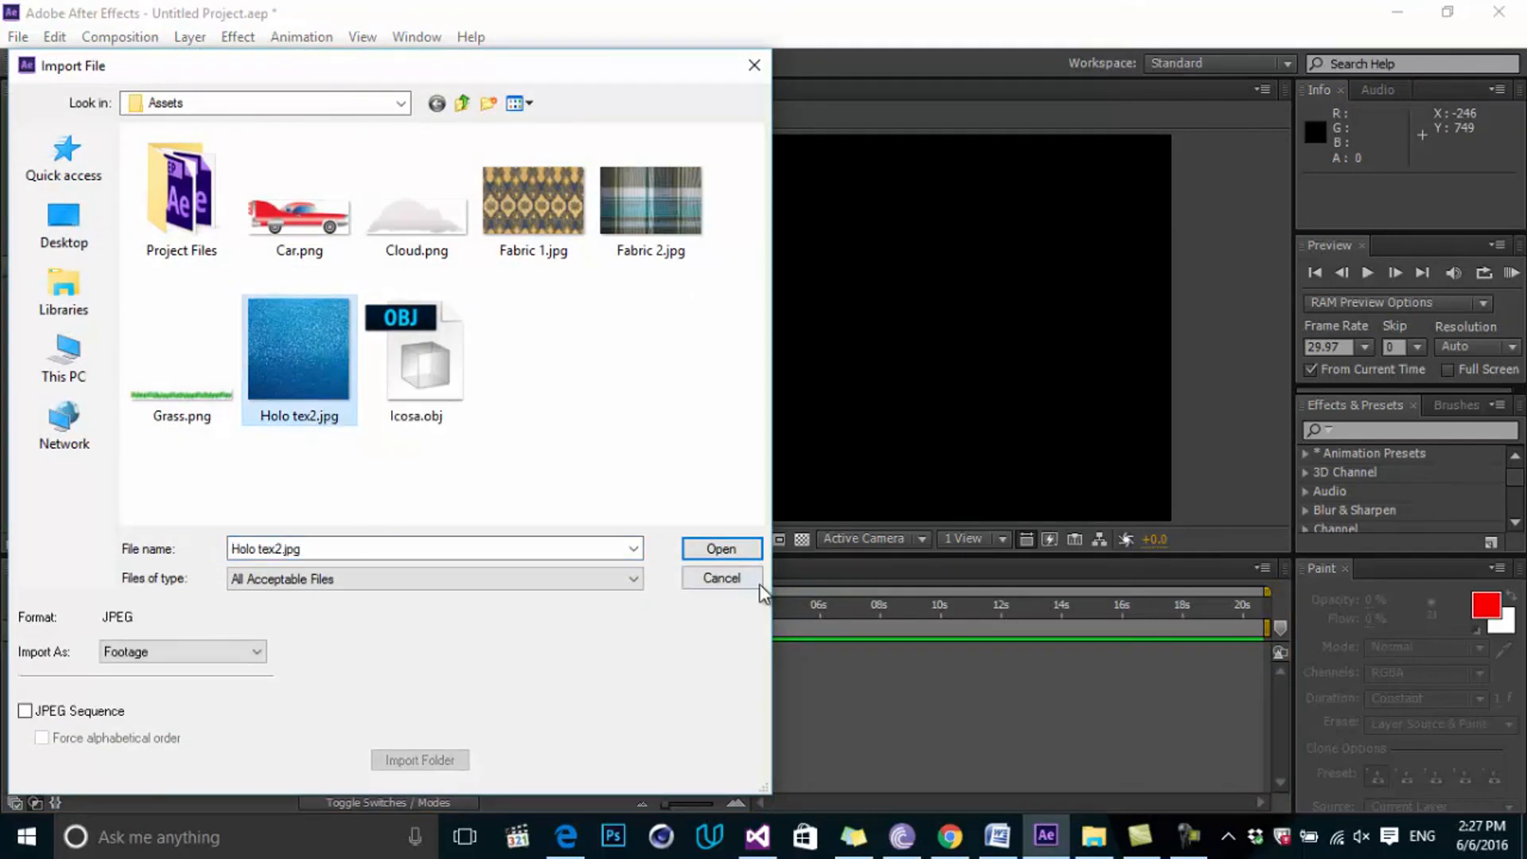
click(728, 547)
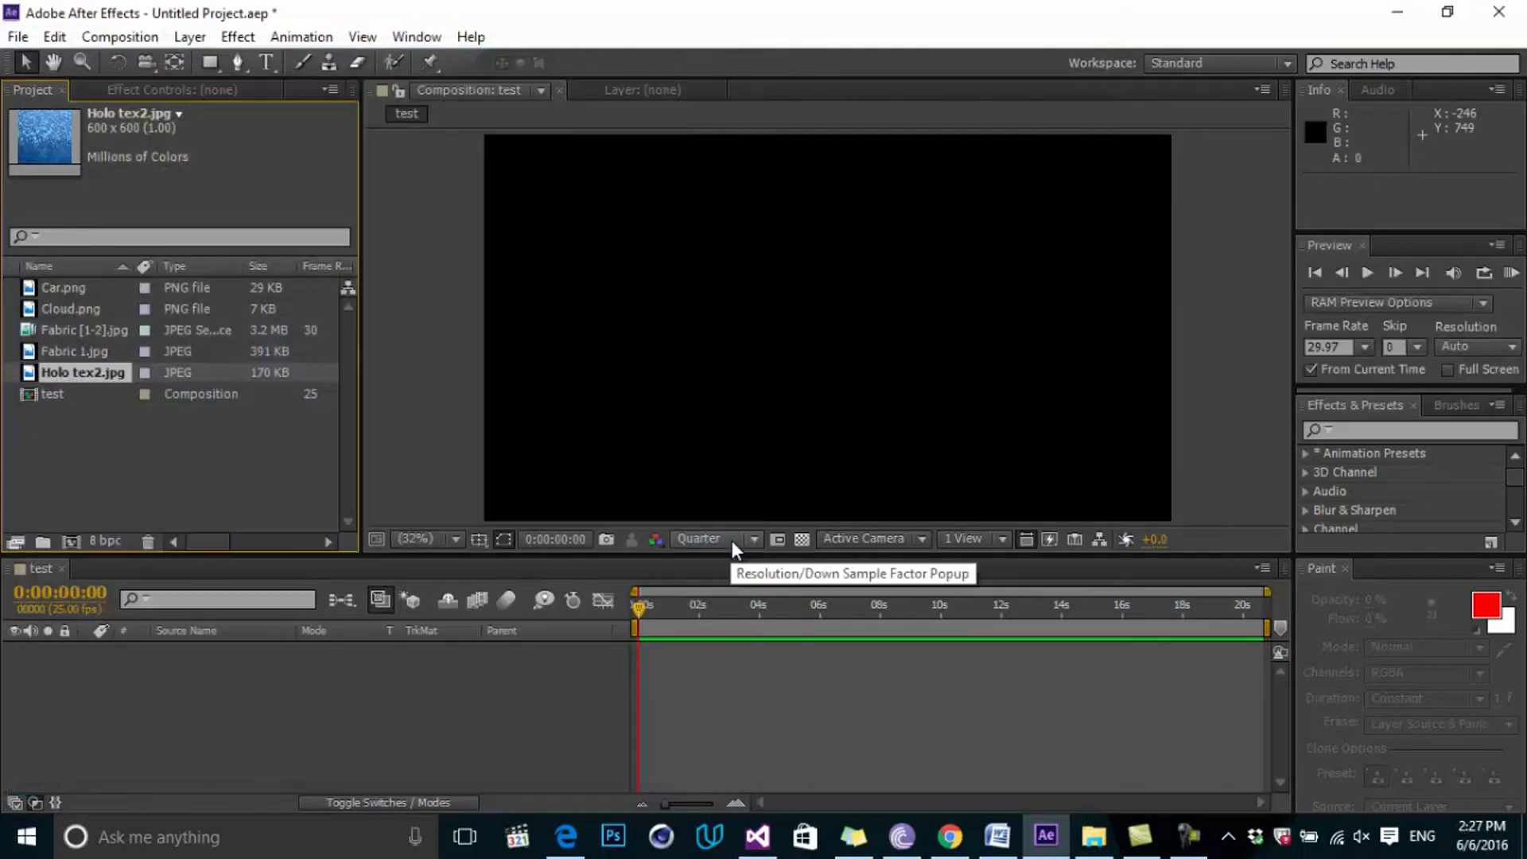
Add Holo tex2.jpg to the test timeline and place Car.png as a layer above it.
drag(74, 371, 318, 703)
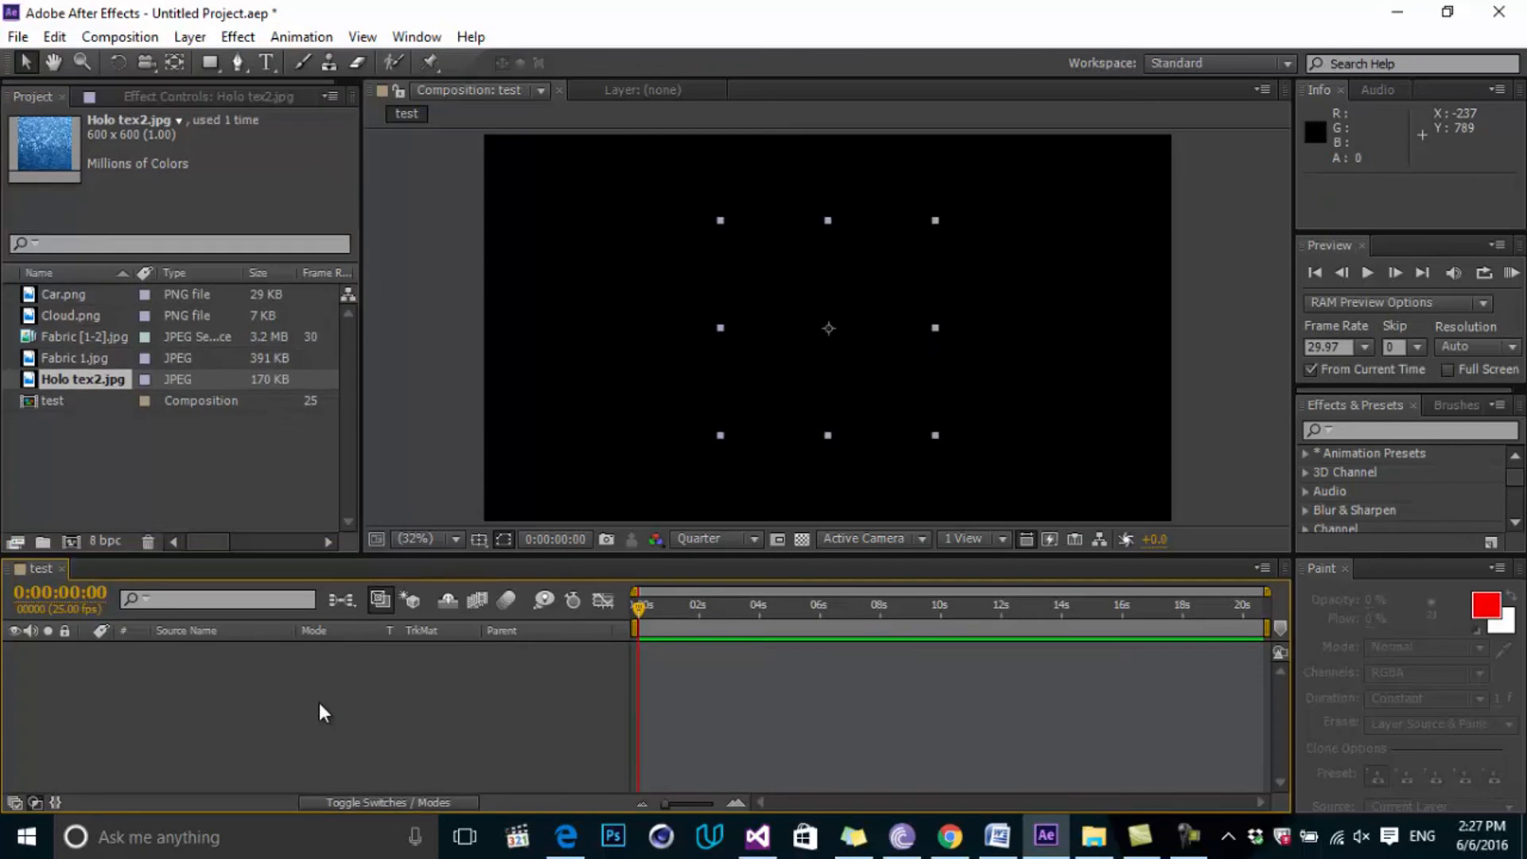
drag(726, 609, 724, 632)
click(122, 435)
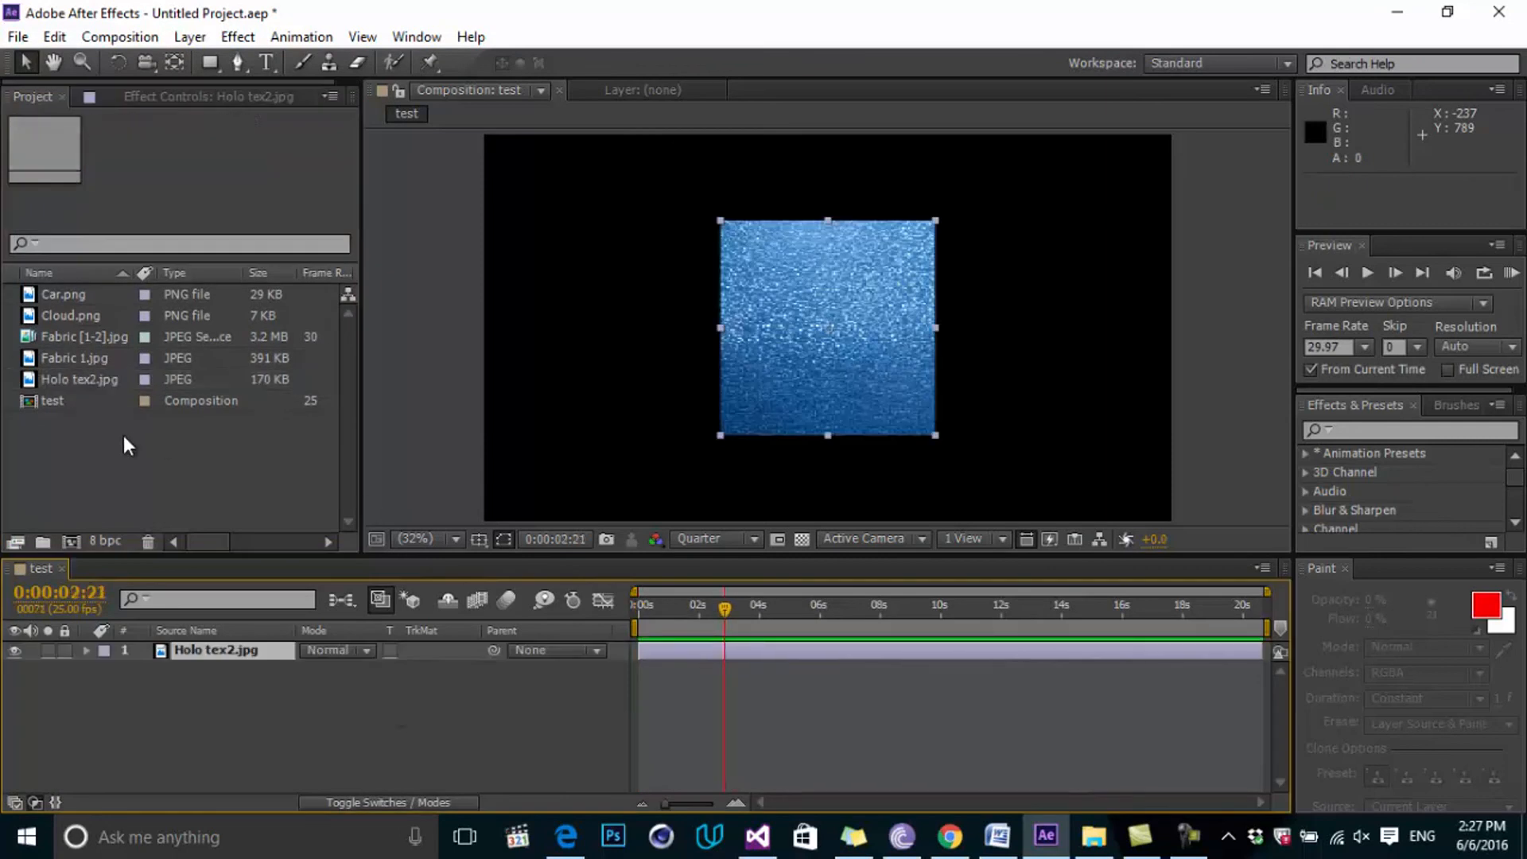
click(88, 296)
drag(65, 294, 312, 644)
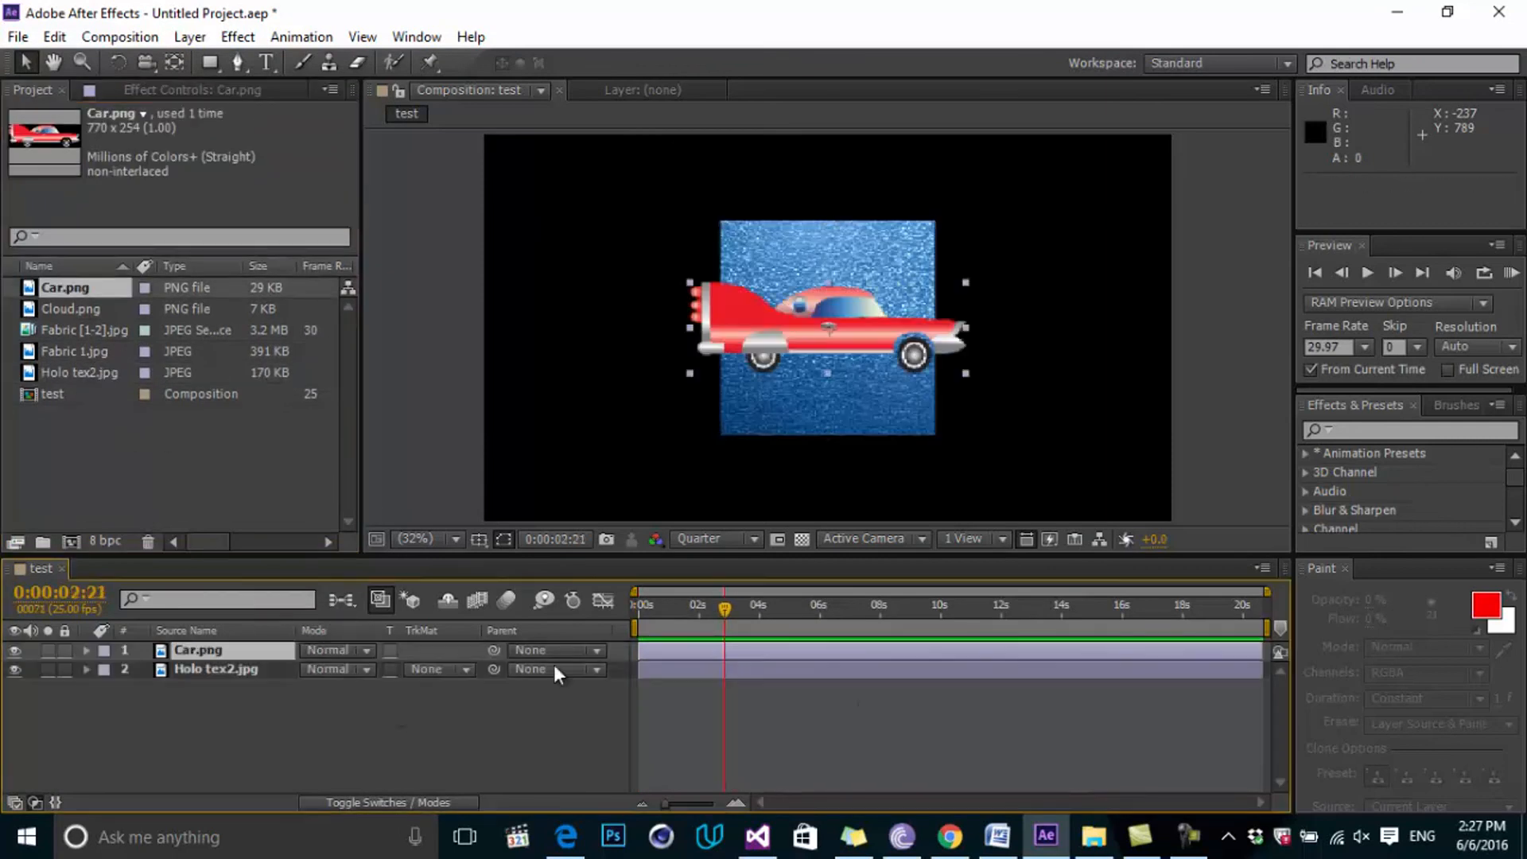
drag(723, 632, 691, 625)
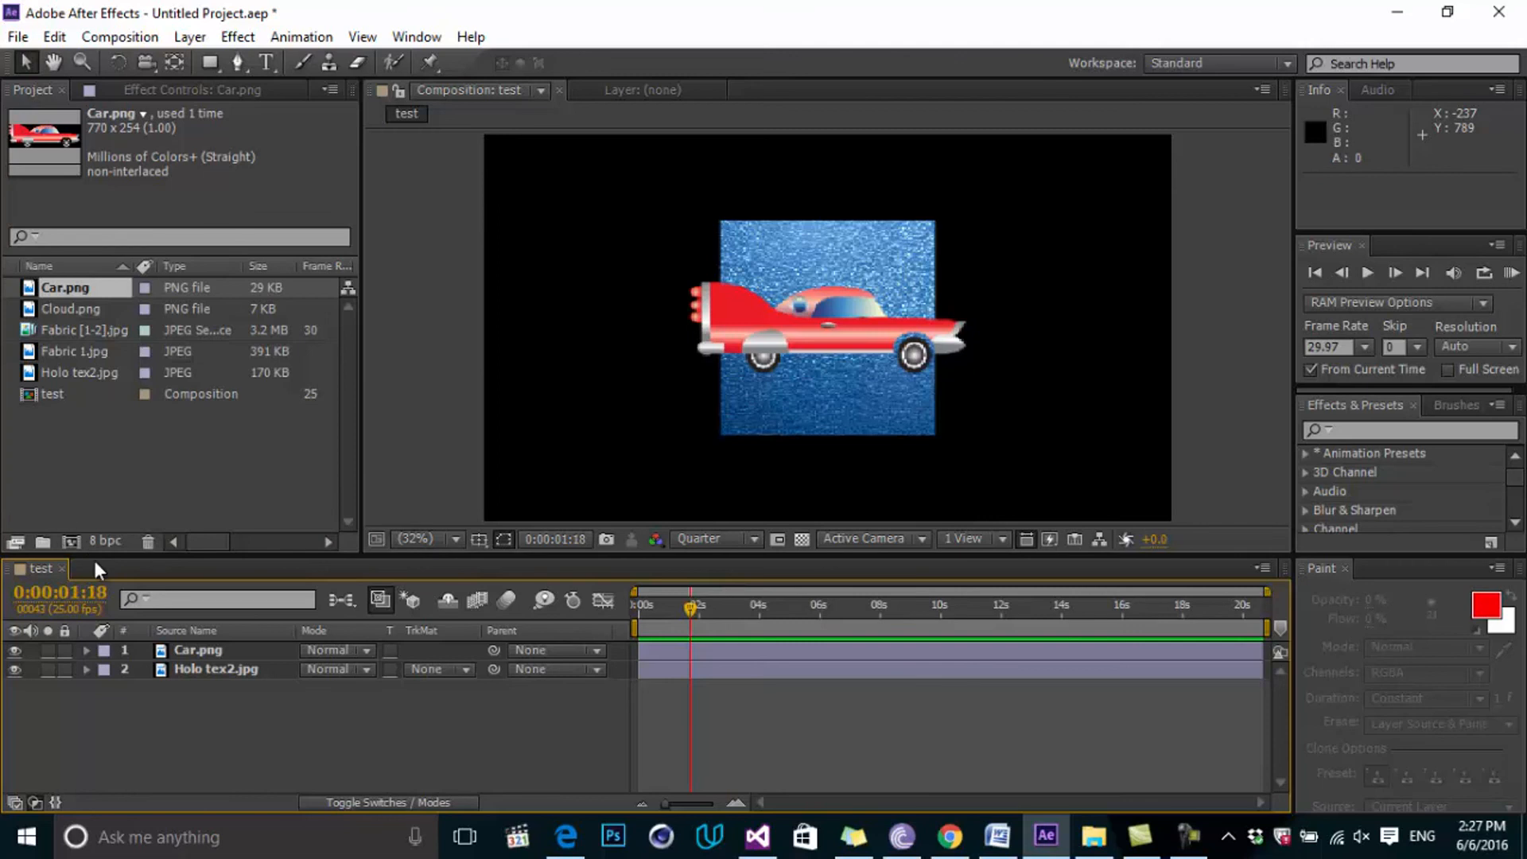
Create a project folder named grphic and drag Car.png and Cloud.png into it.
click(44, 543)
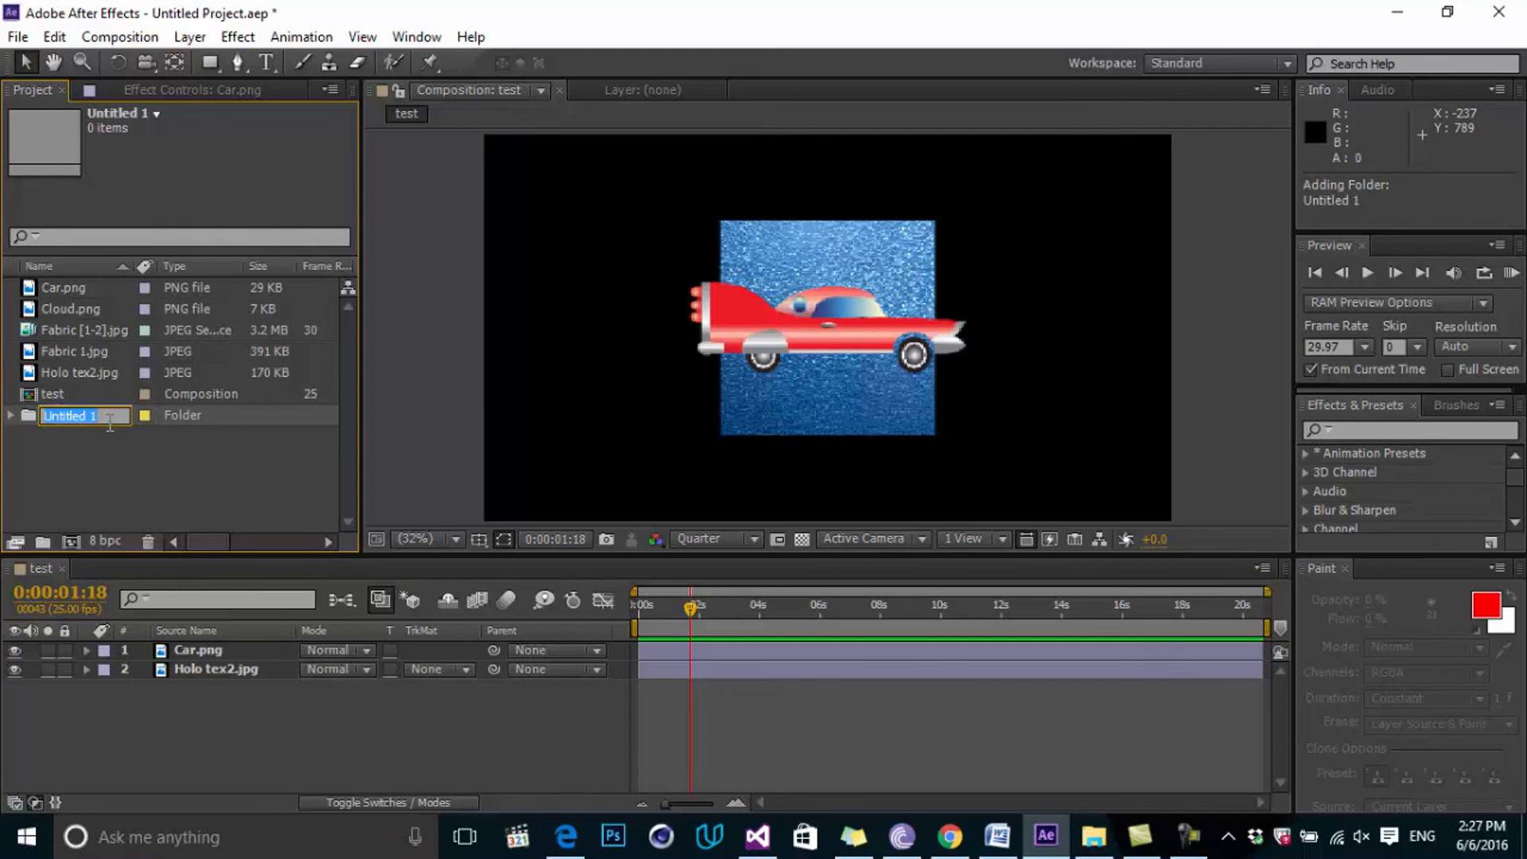
text(grphiv)
key(BackSpace)
text(c)
key(Return)
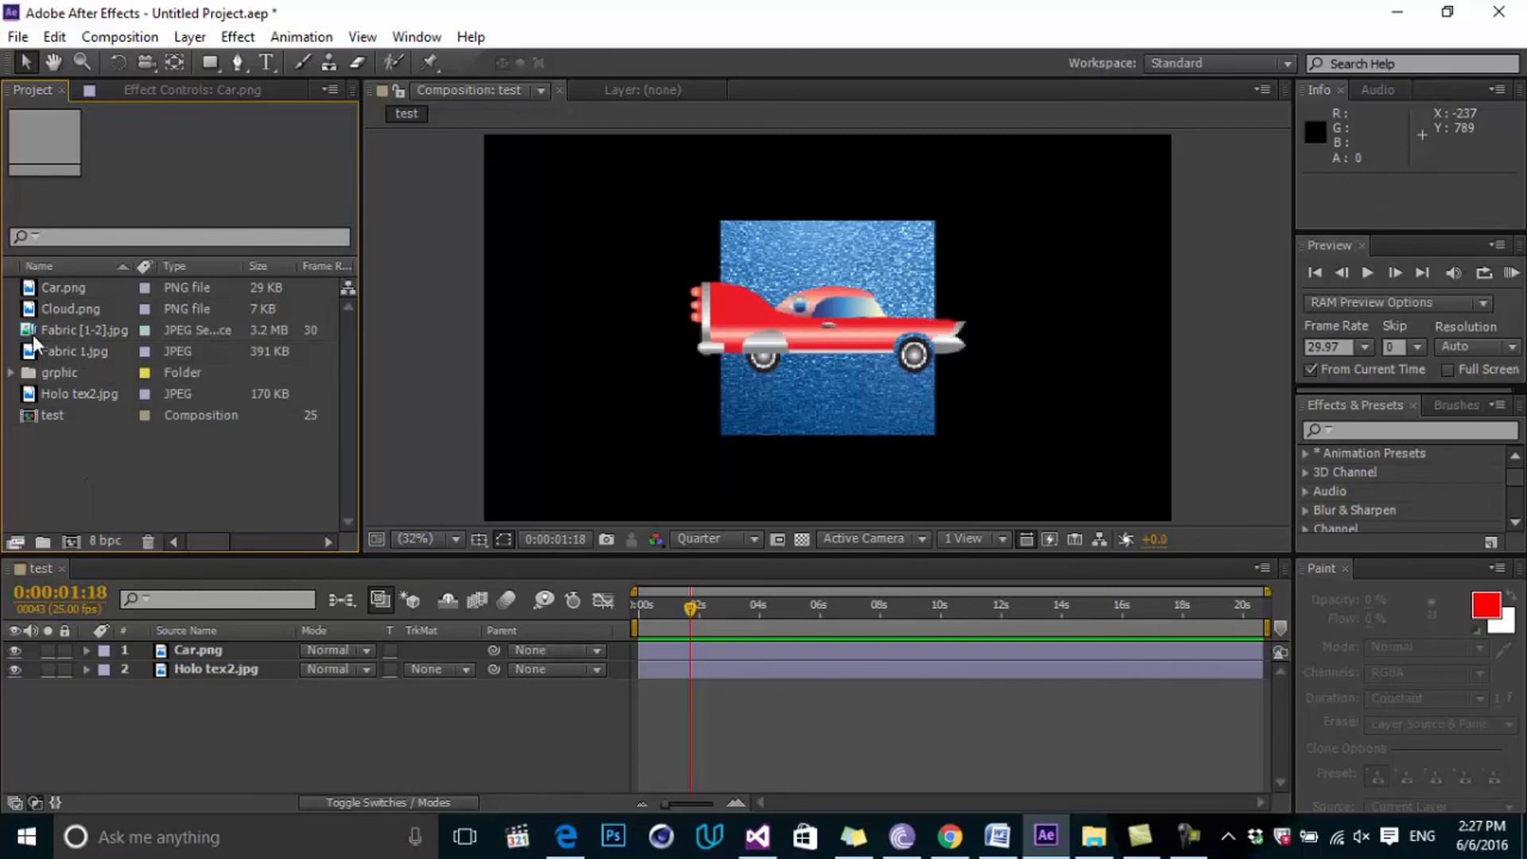
drag(13, 295, 54, 379)
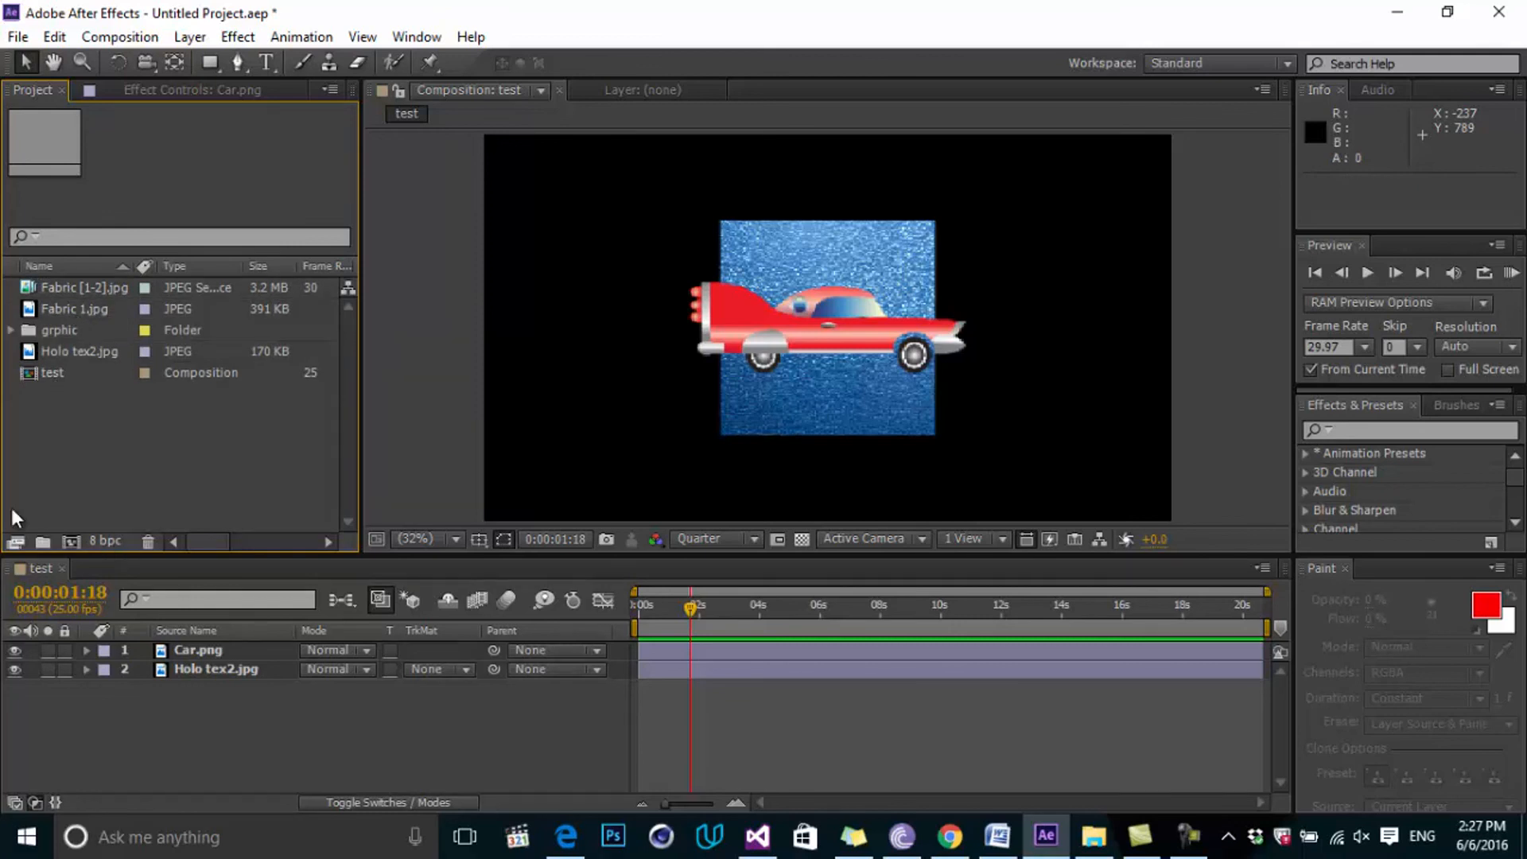
click(65, 325)
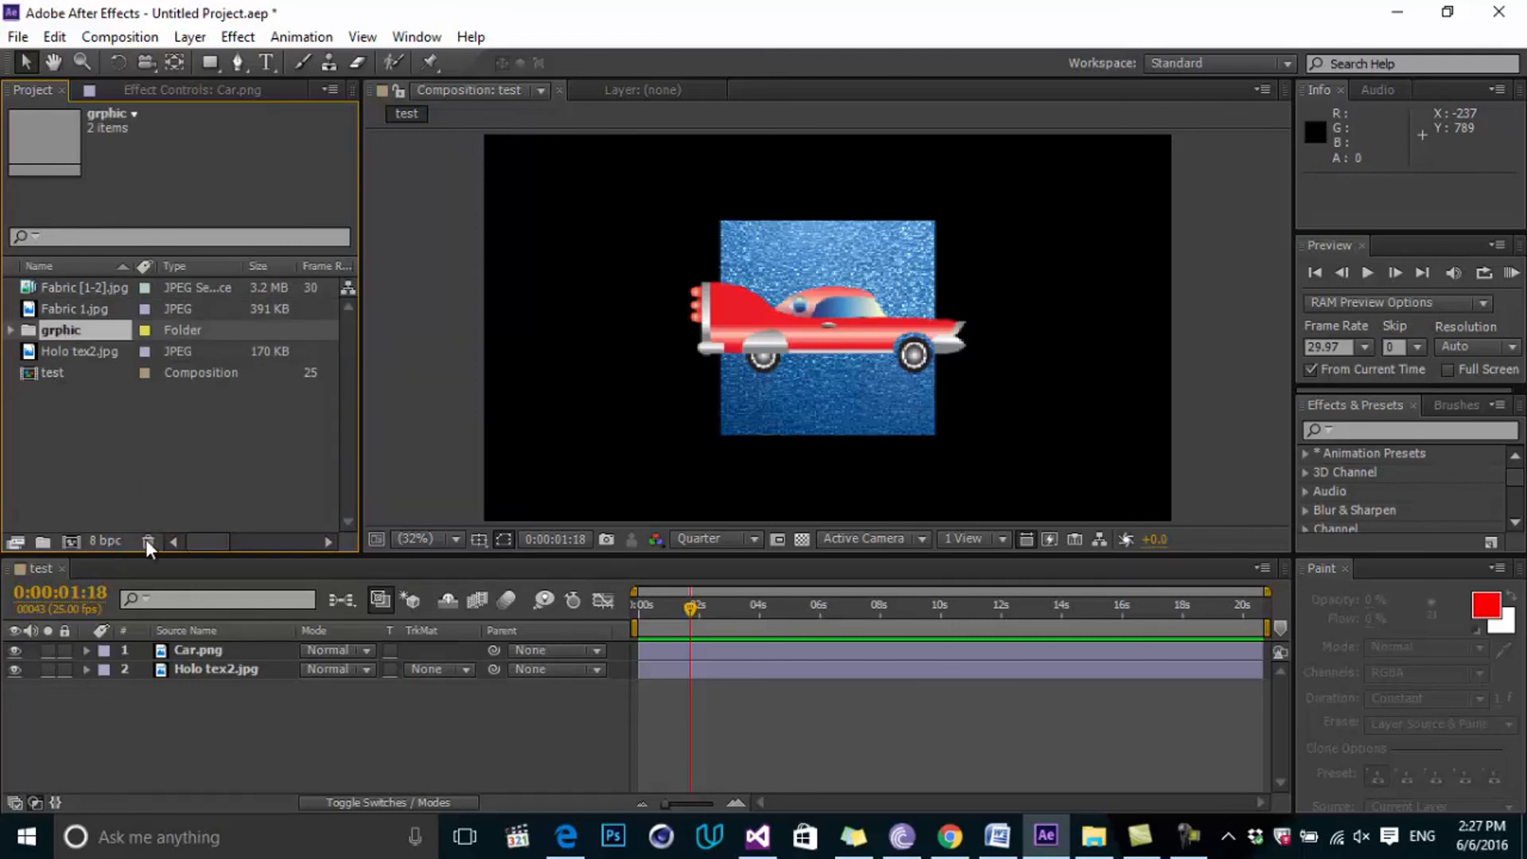